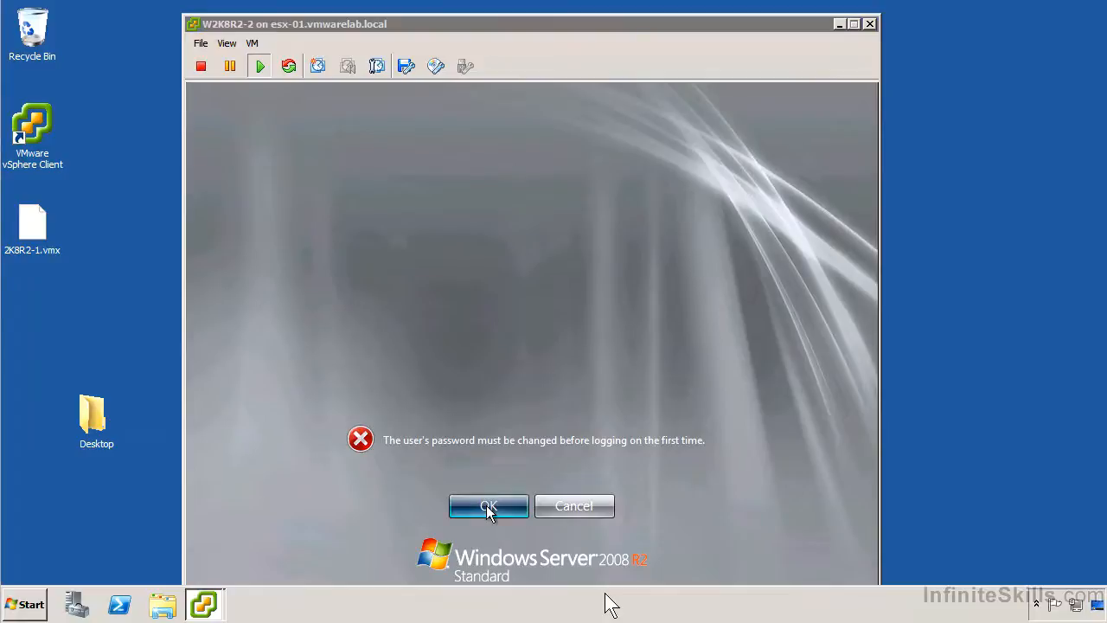
Enter and confirm the new Administrator password, then log on to Windows Server 2008 R2.
type("Pa$$w0rd")
key("Tab")
type("Pa$$w0rd")
key("Return")
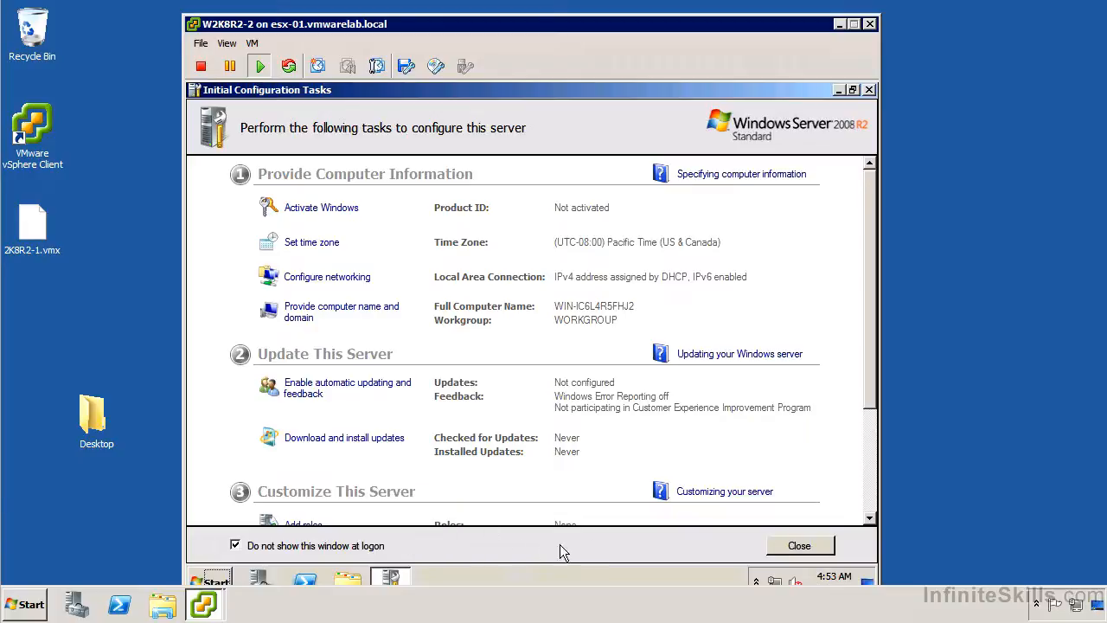
Close Initial Configuration Tasks, reopen Server Manager via Computer > Manage, and expand Diagnostics.
left_click(794, 547)
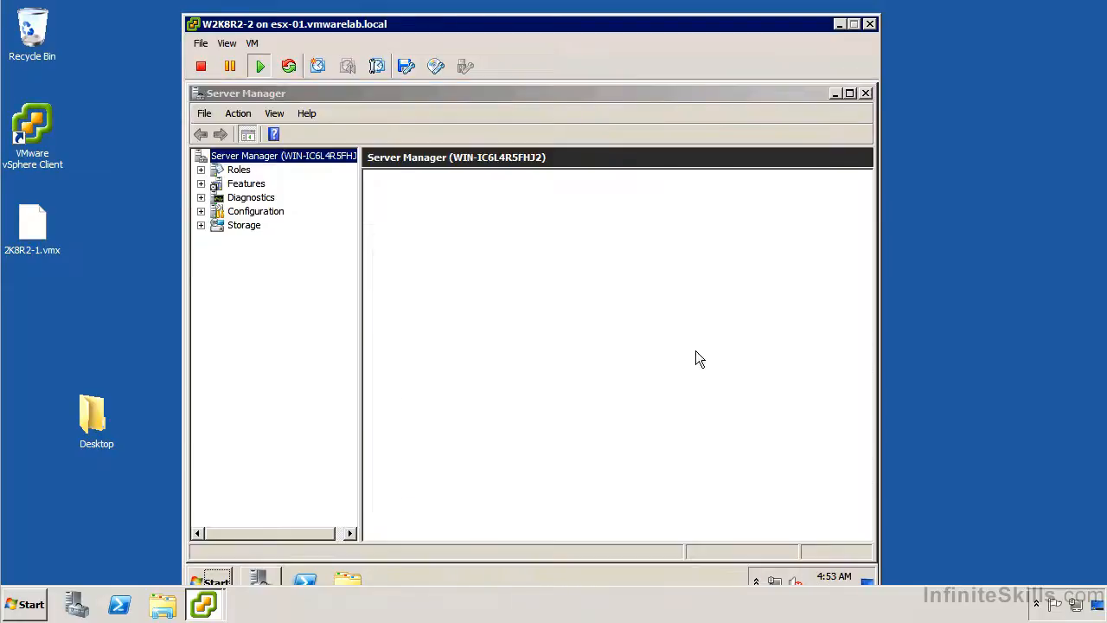
left_click(862, 93)
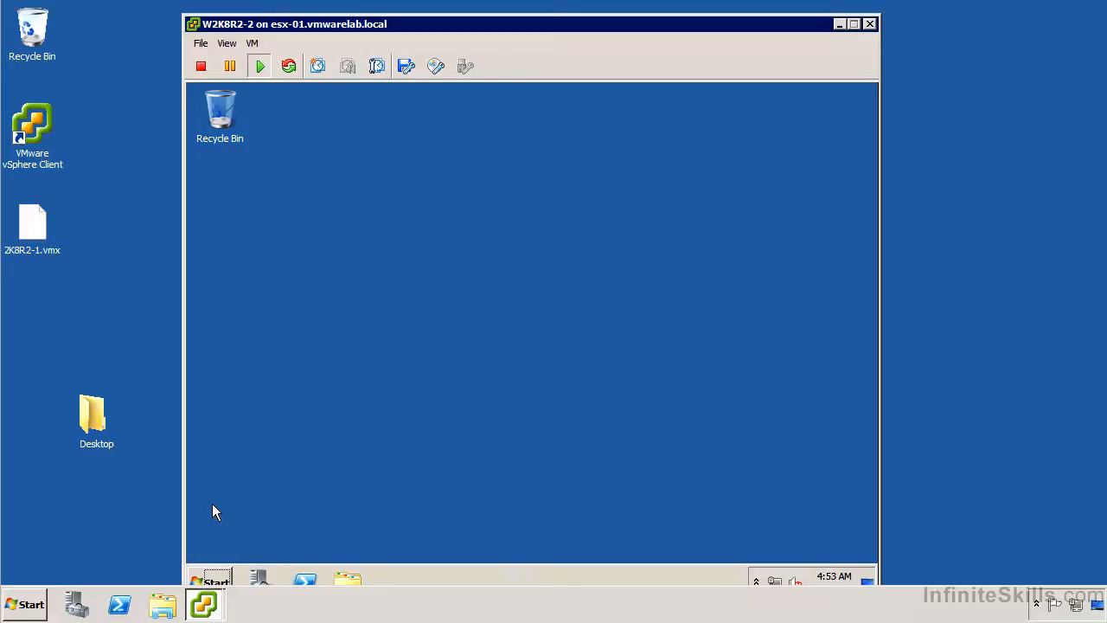
left_click(214, 576)
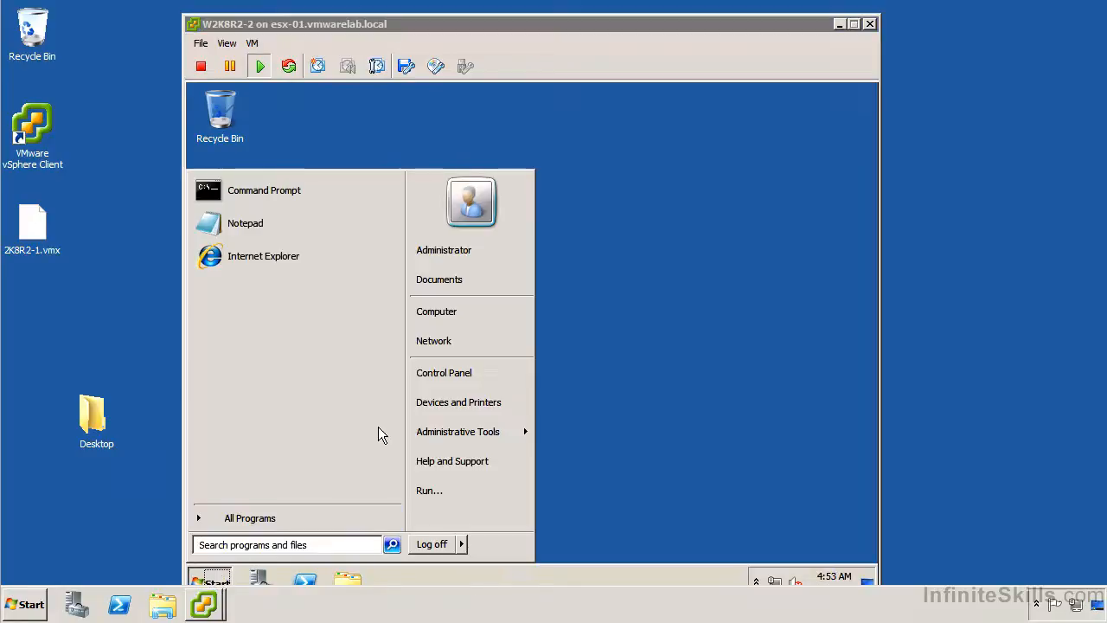
right_click(433, 312)
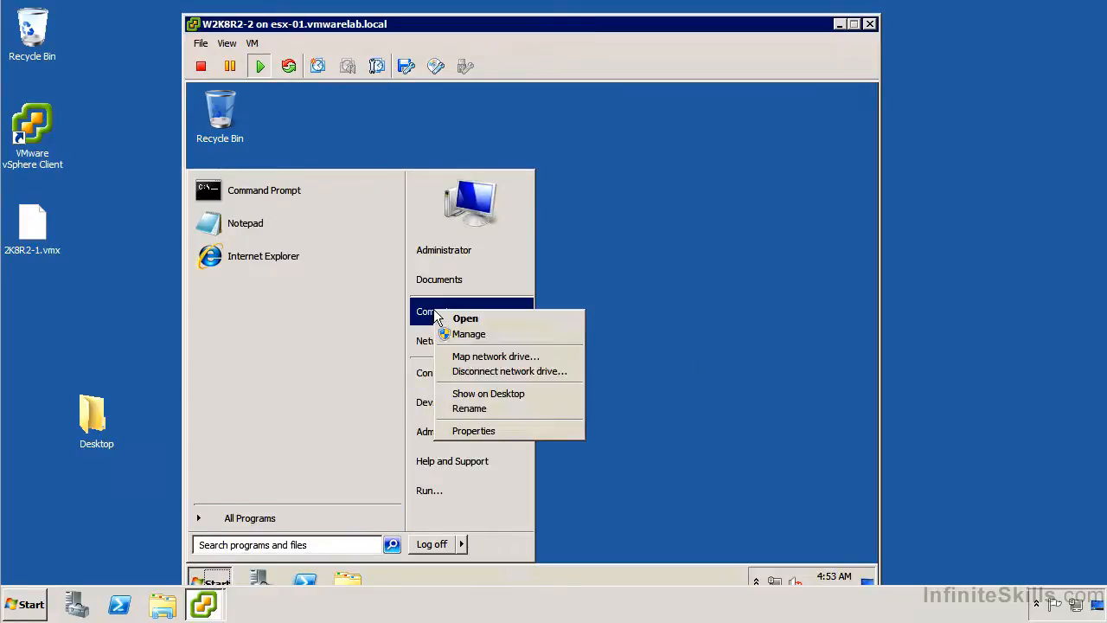
left_click(476, 339)
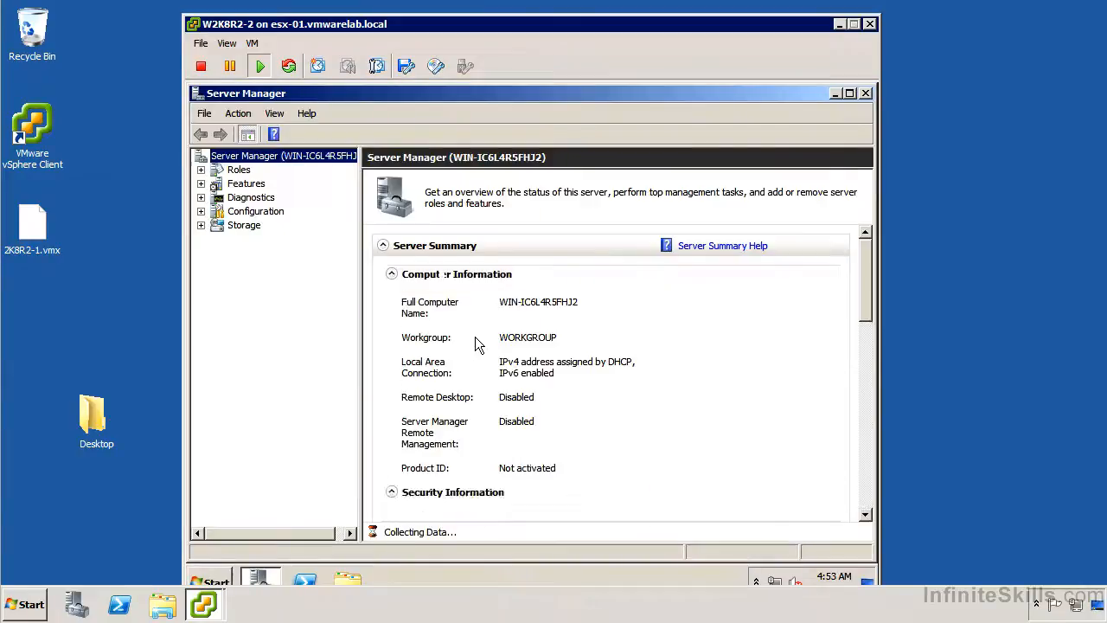
left_click(200, 198)
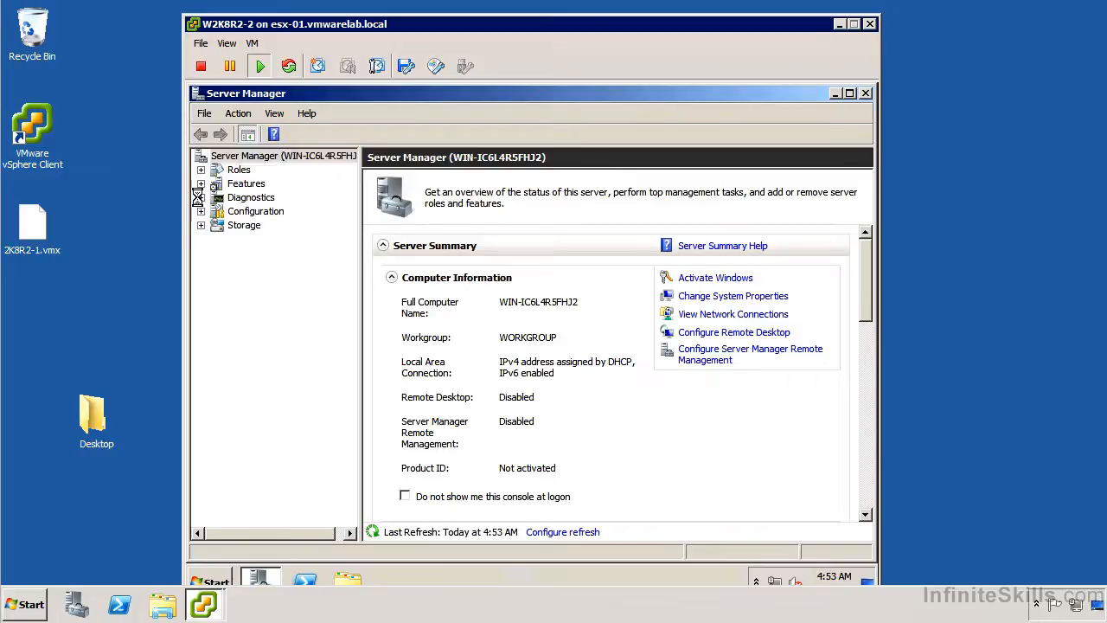
In Device Manager, expand Display adapters, IDE ATA/ATAPI controllers, Network adapters, Processors and System devices.
left_click(283, 239)
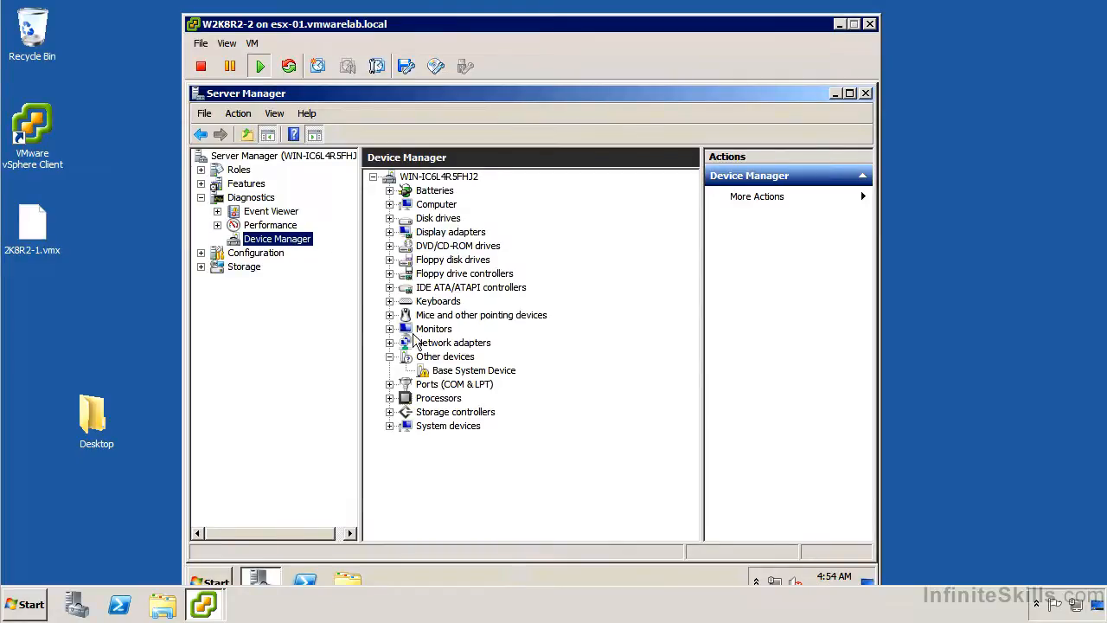
left_click(390, 231)
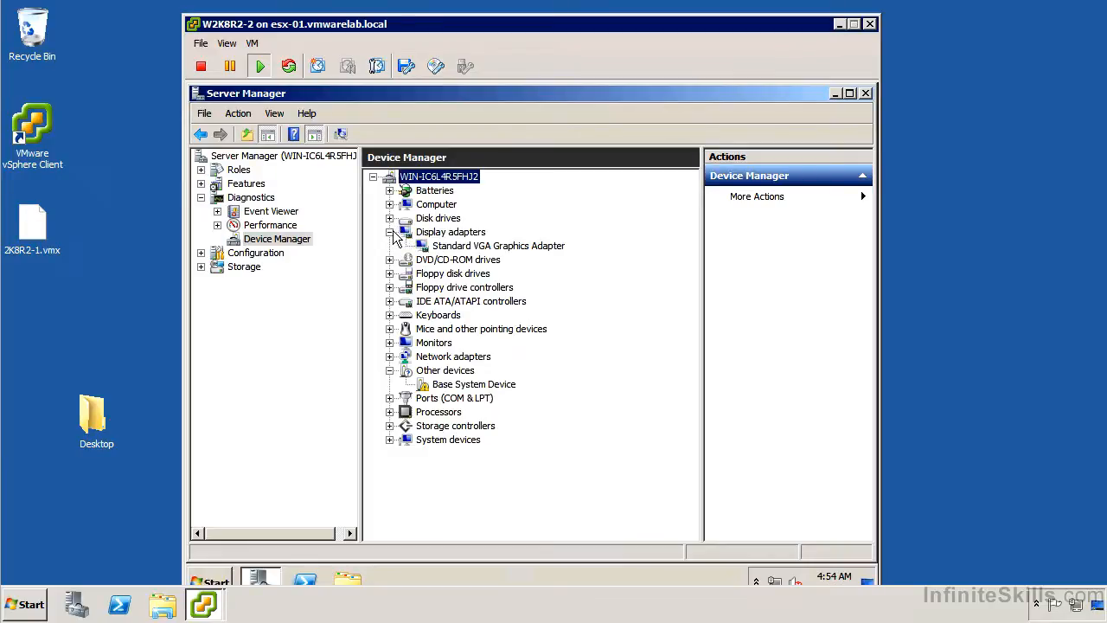
left_click(389, 301)
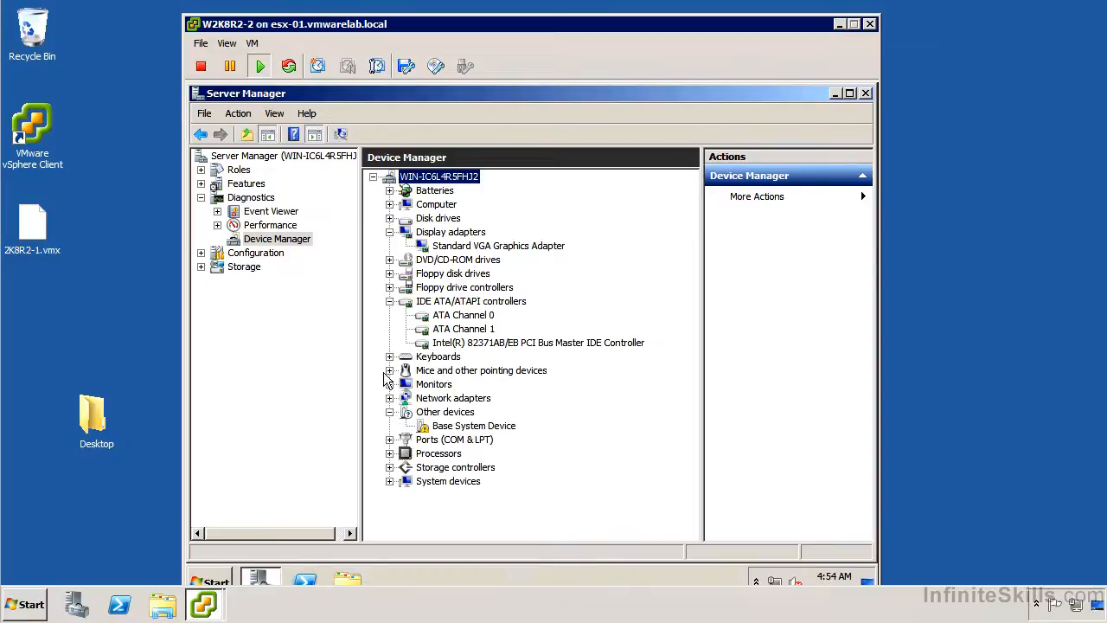
left_click(389, 398)
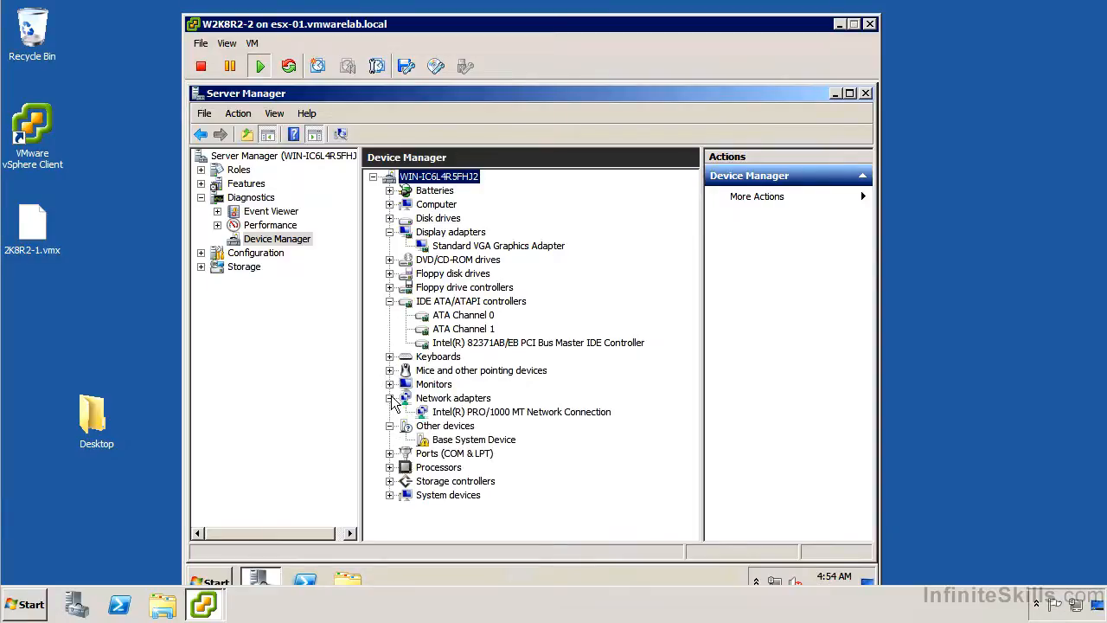
left_click(389, 467)
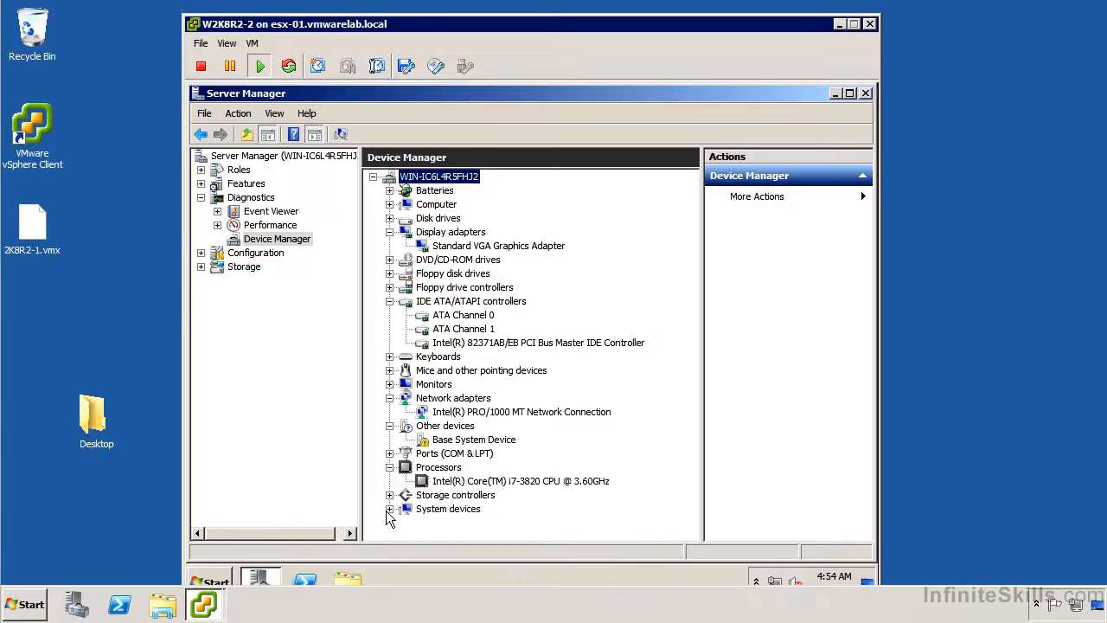
left_click(390, 509)
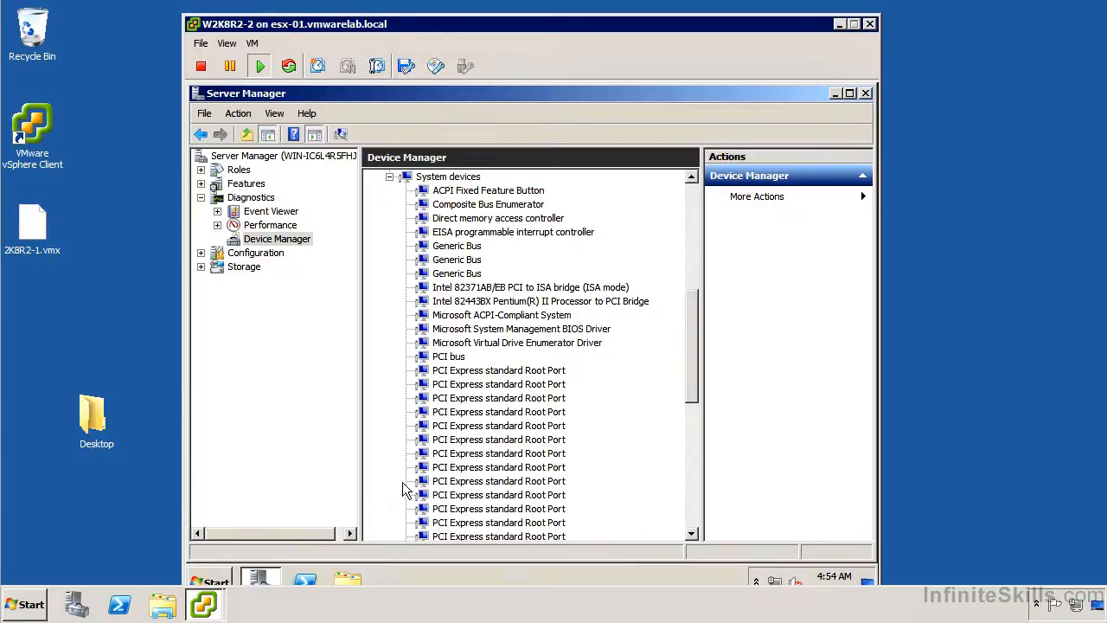
scroll(403, 484, "down", 2)
scroll(403, 484, "down", 4)
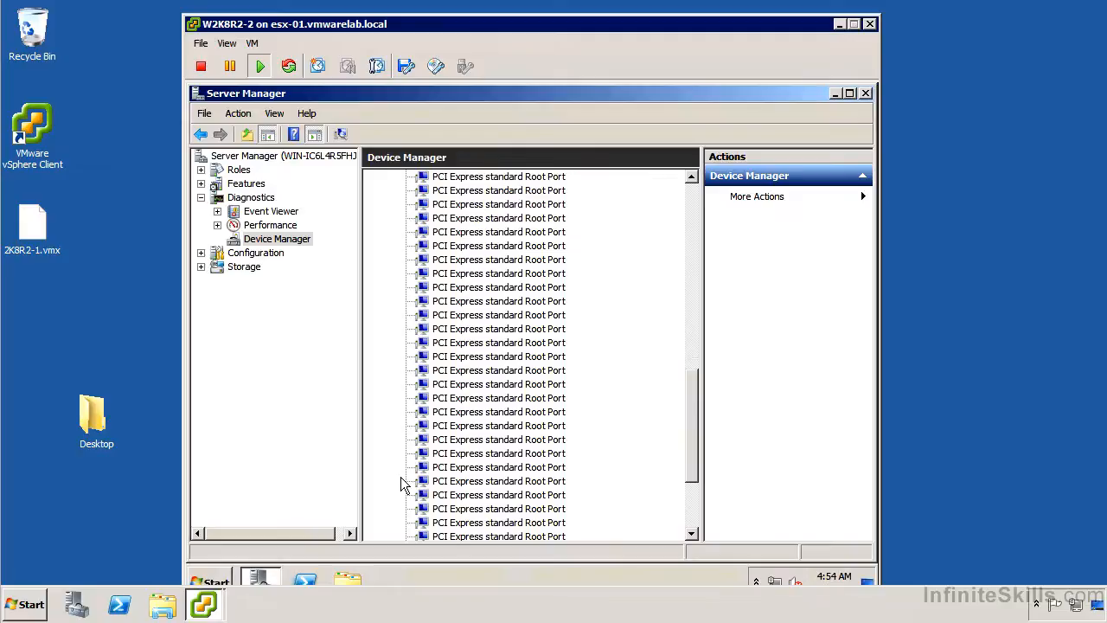
scroll(398, 473, "down", 3)
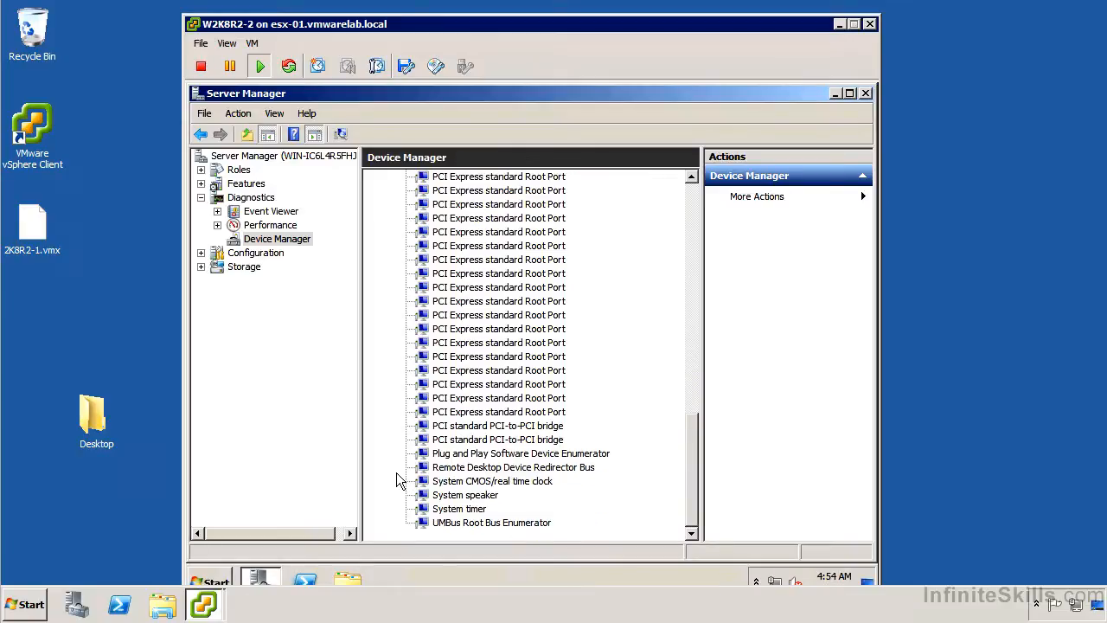
scroll(395, 470, "up", 8)
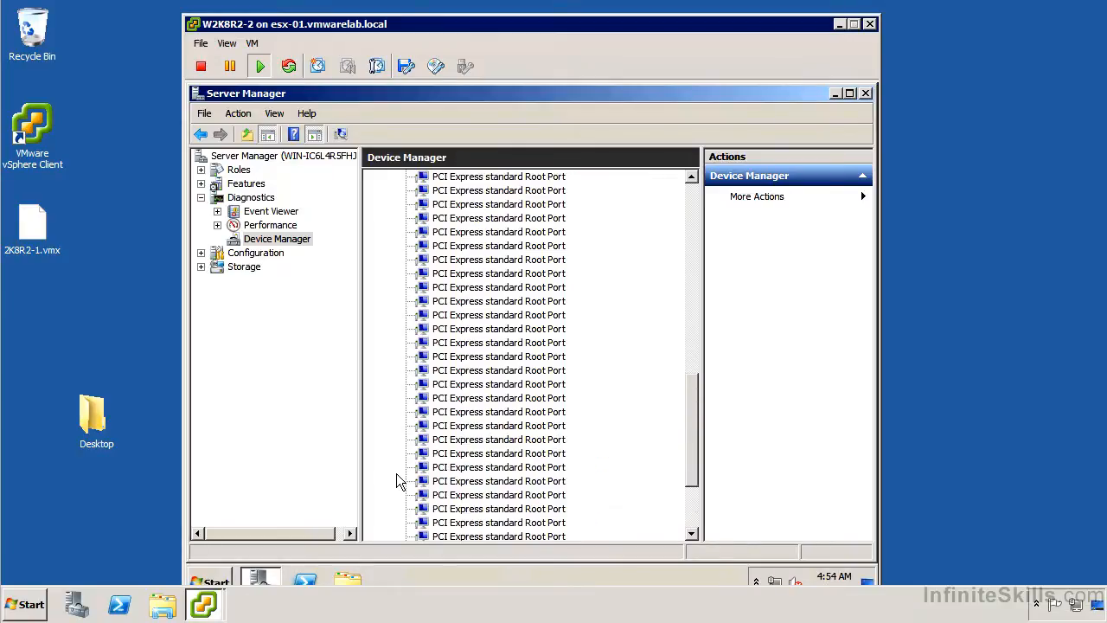
scroll(415, 346, "up", 8)
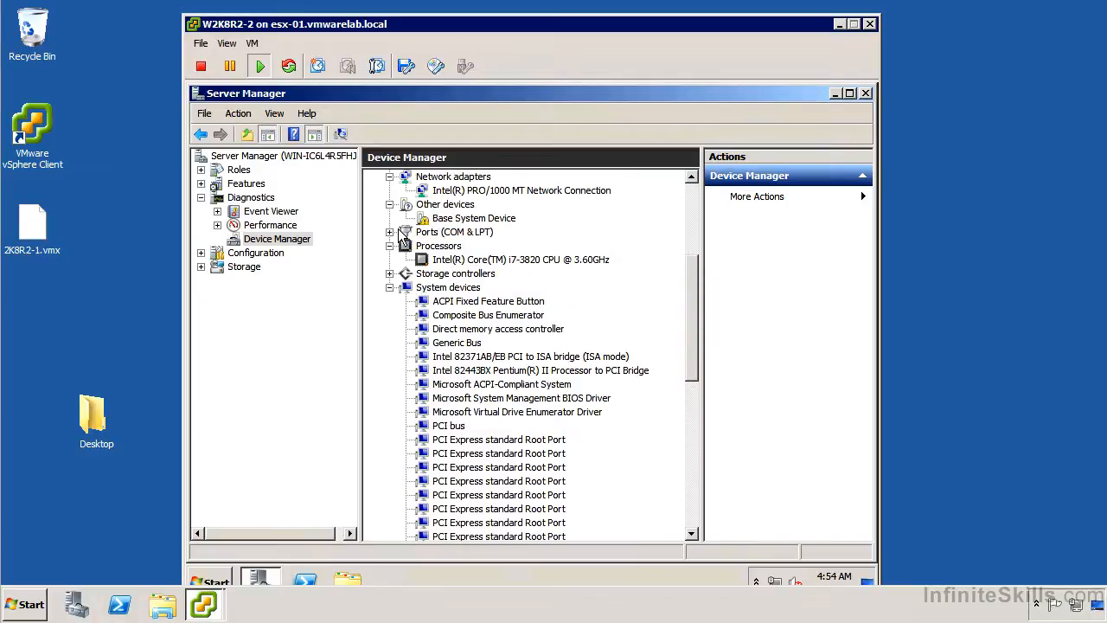
scroll(399, 235, "up", 3)
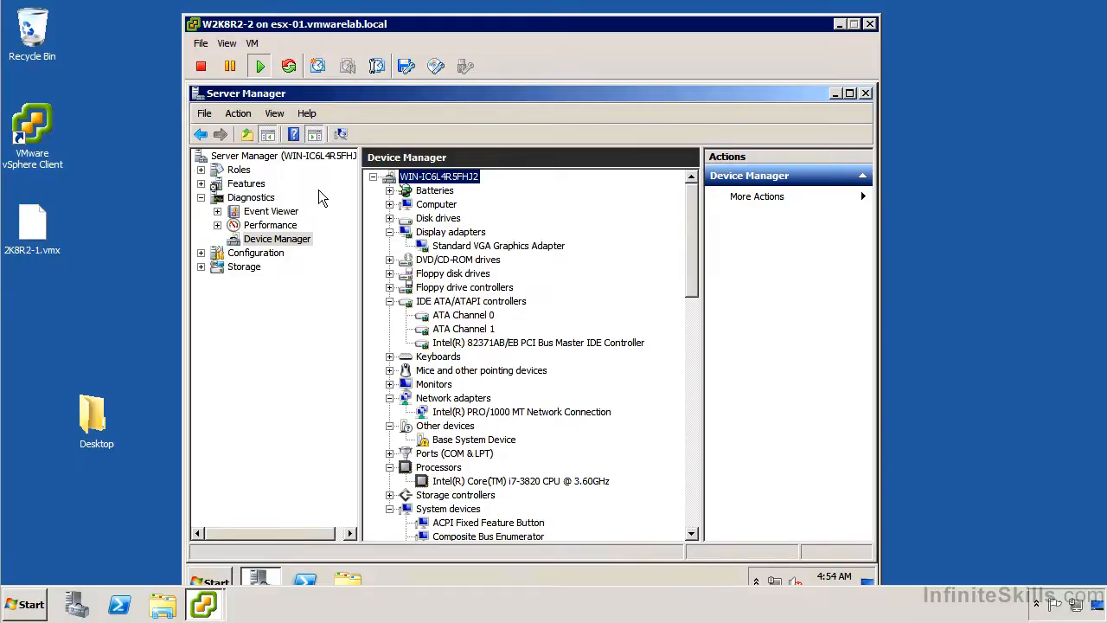
Close Server Manager, choose Install VMware Tools from the VM menu, and run setup from the disc.
double_click(194, 96)
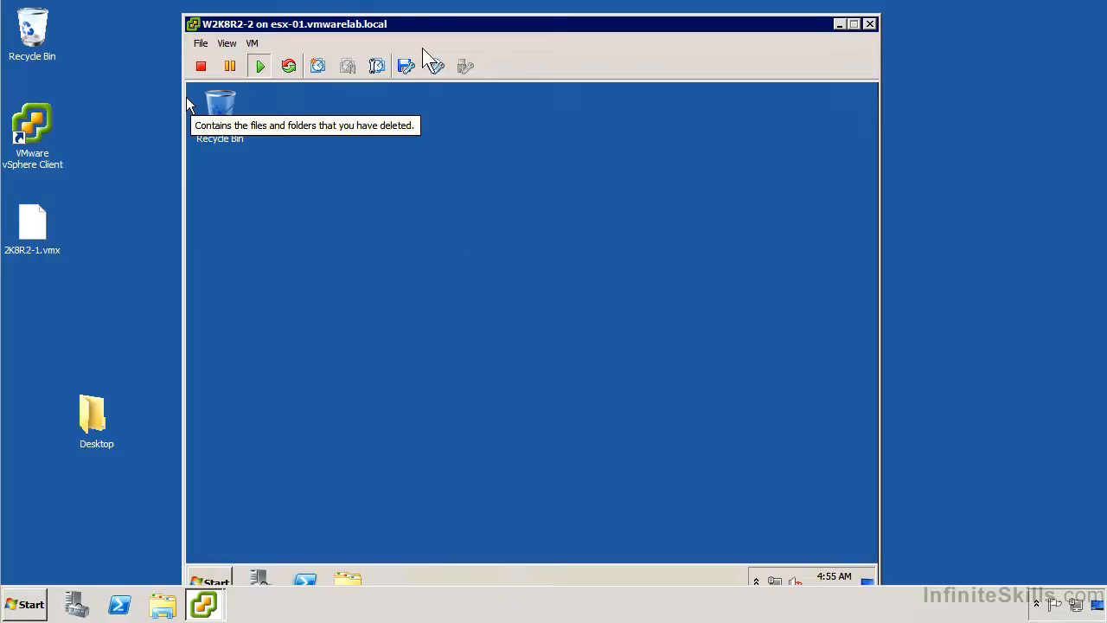
left_click(251, 42)
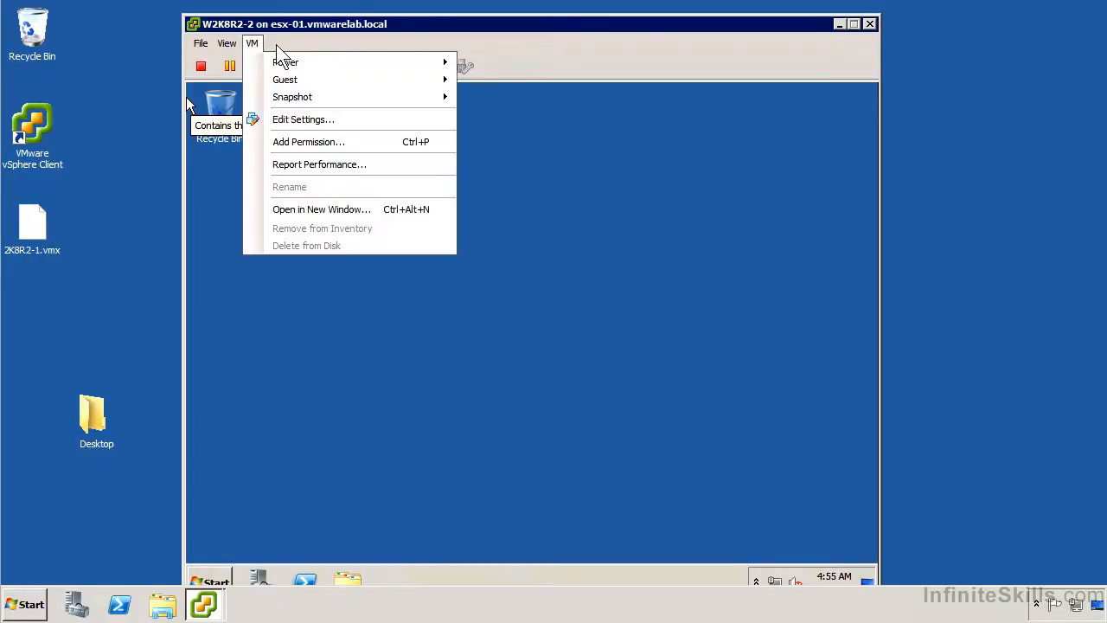
mouse_move(386, 82)
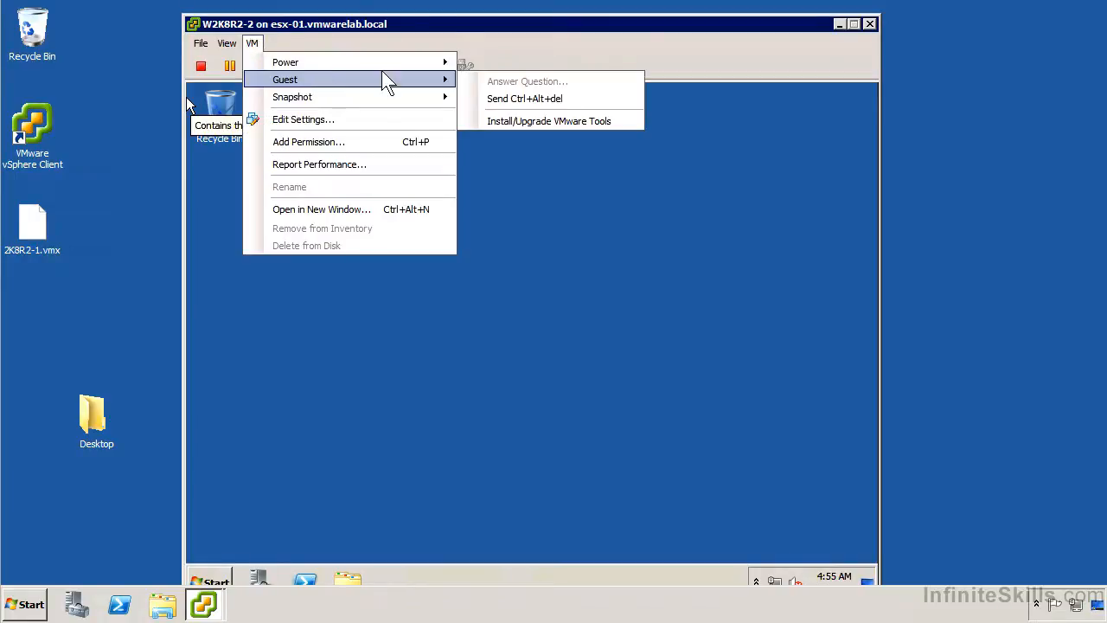
left_click(528, 123)
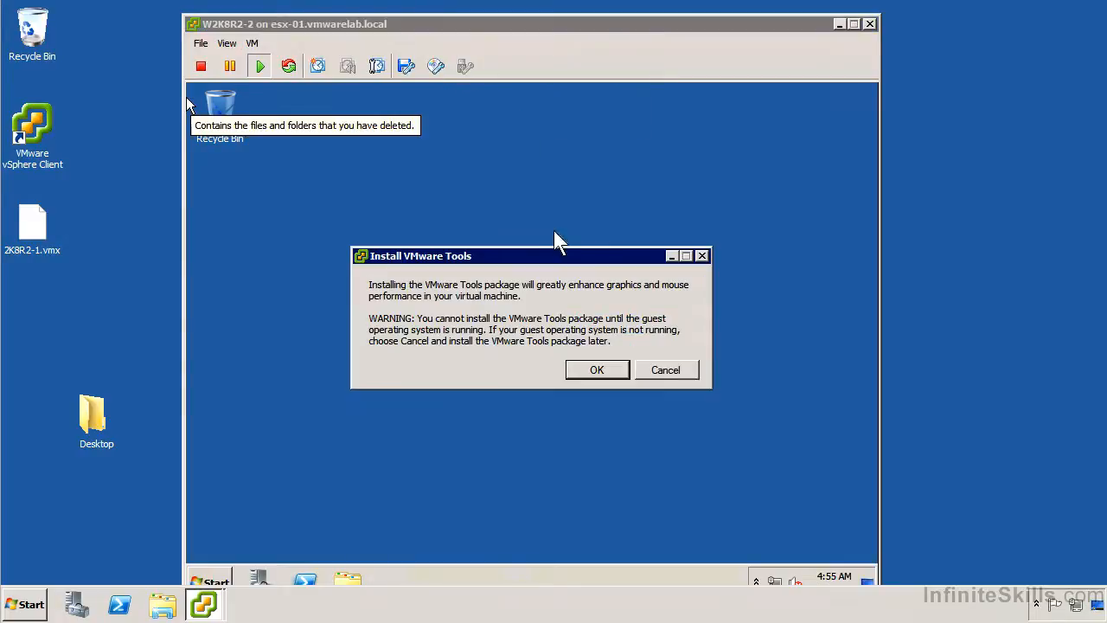
left_click(614, 370)
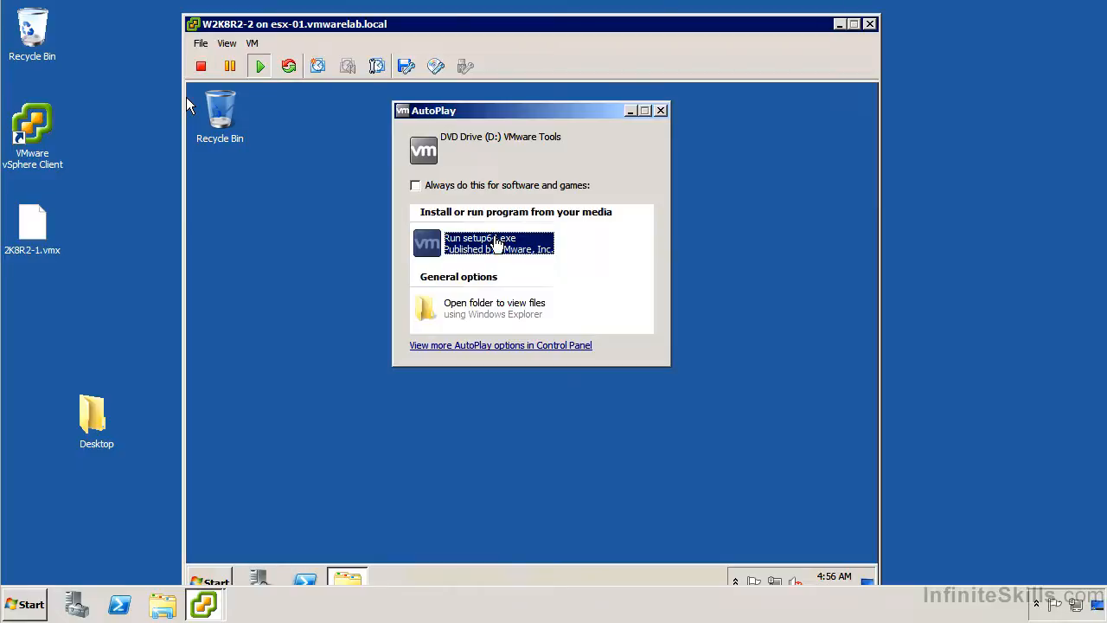
left_click(497, 245)
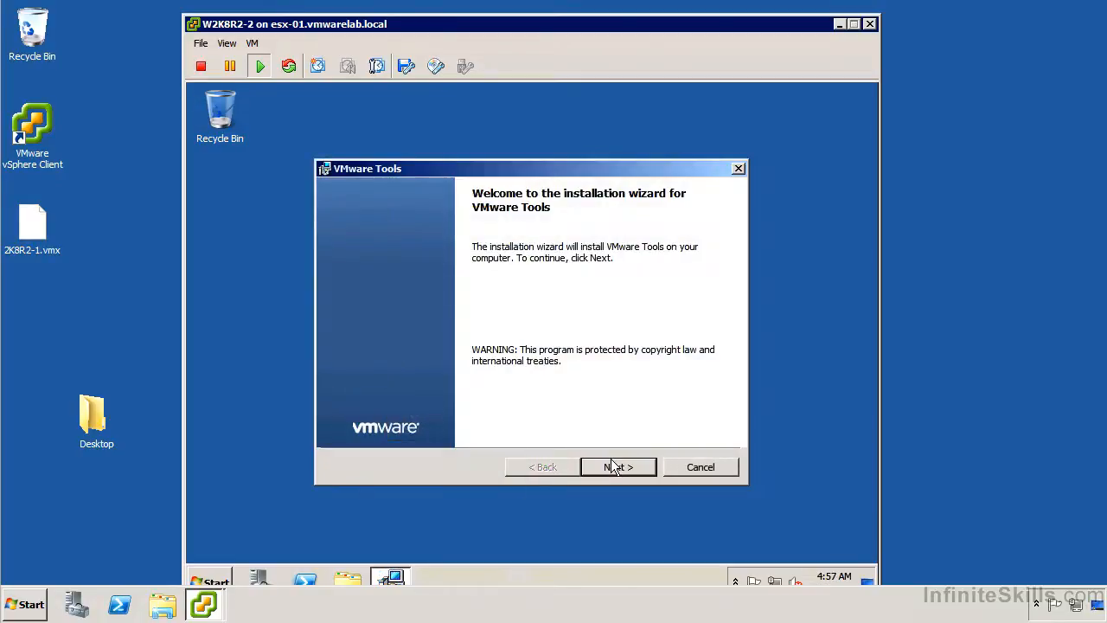
Install VMware Tools with the Custom setup type and let the guest restart.
left_click(616, 467)
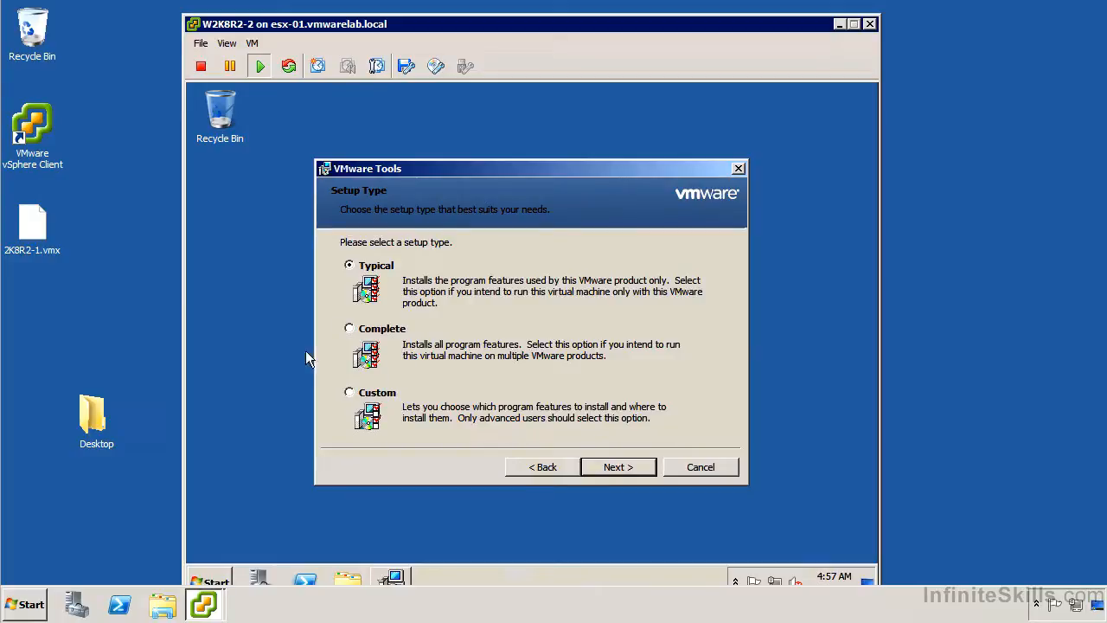
left_click(367, 394)
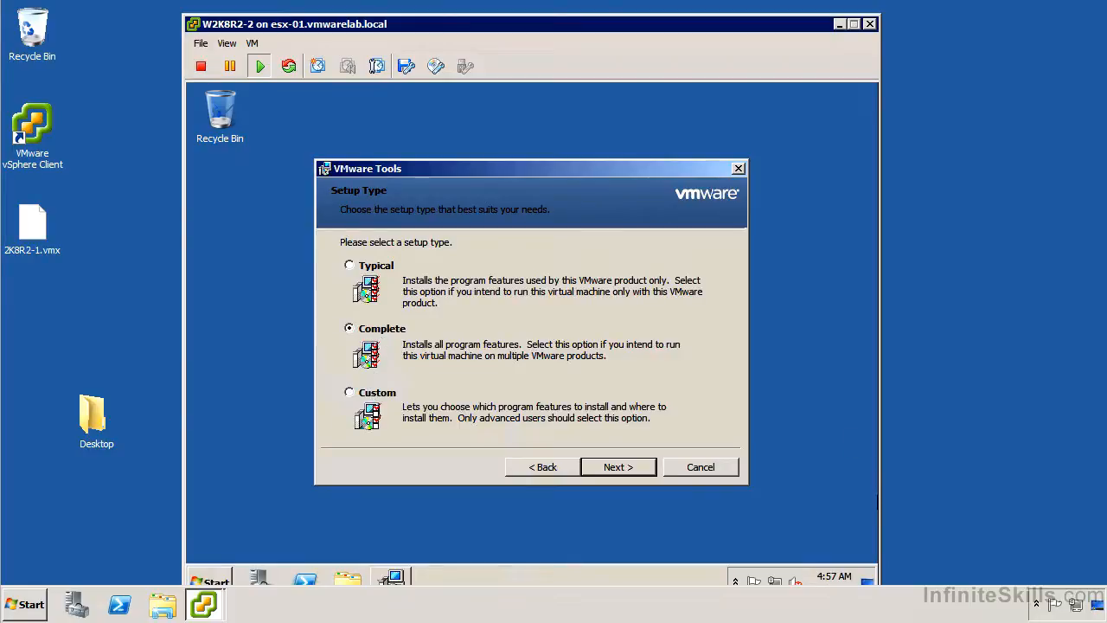
left_click(640, 467)
left_click(640, 468)
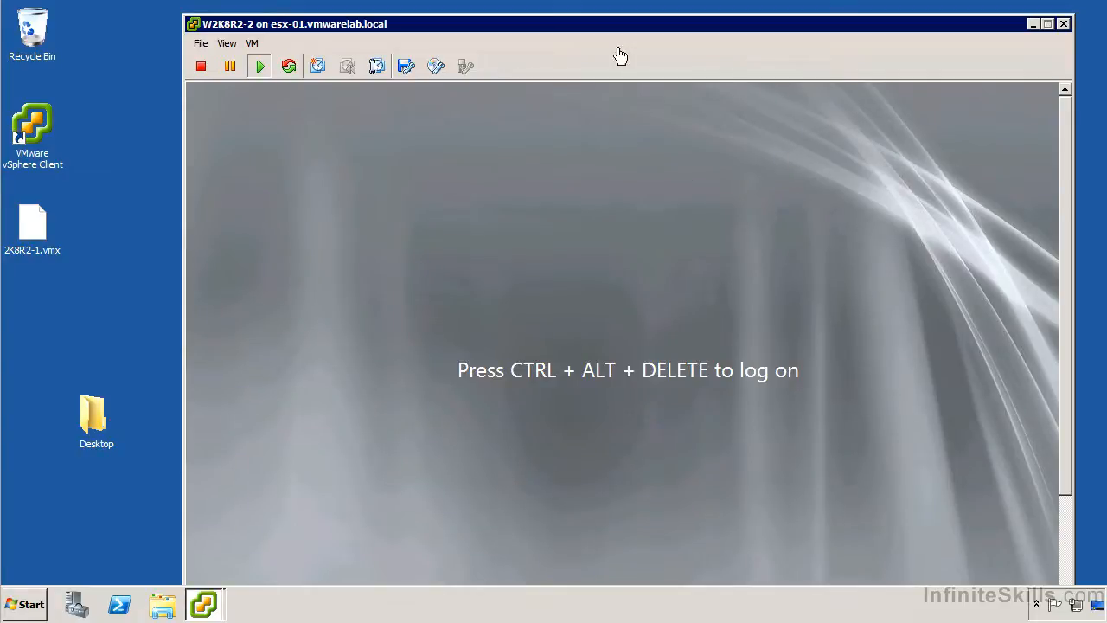
Send Ctrl+Alt+Del to the guest and log in with the Administrator password.
left_click(253, 43)
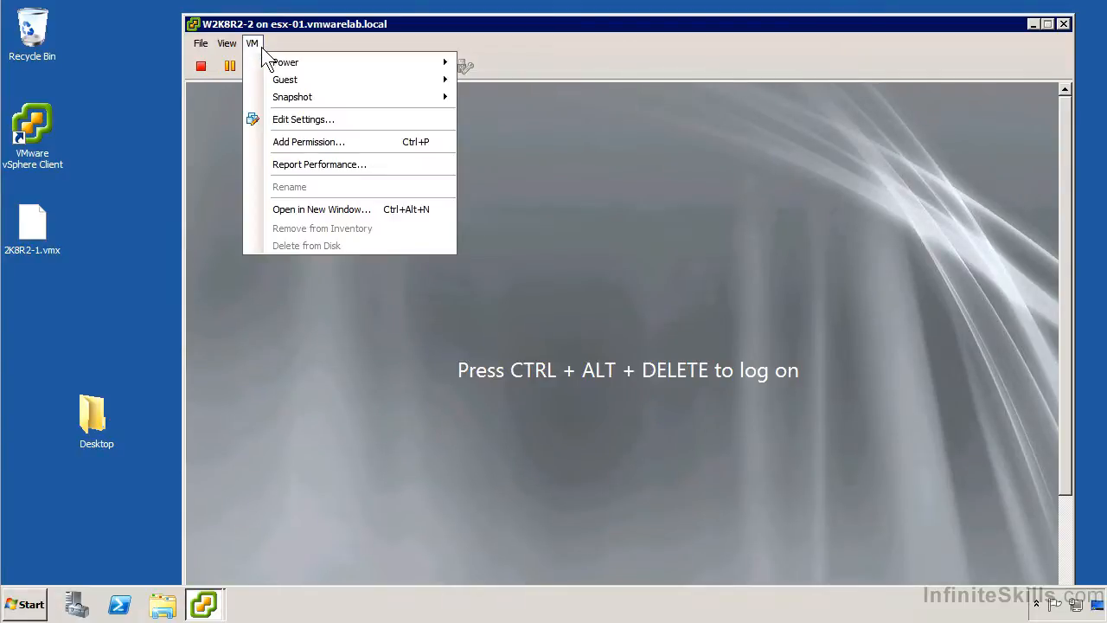
mouse_move(283, 67)
mouse_move(353, 80)
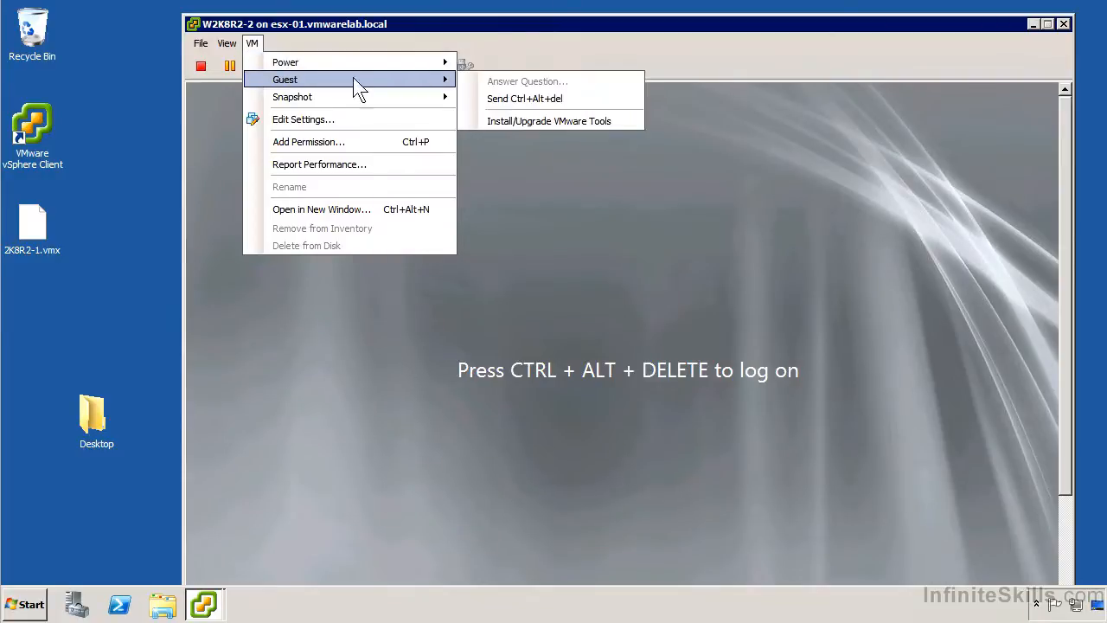
left_click(556, 105)
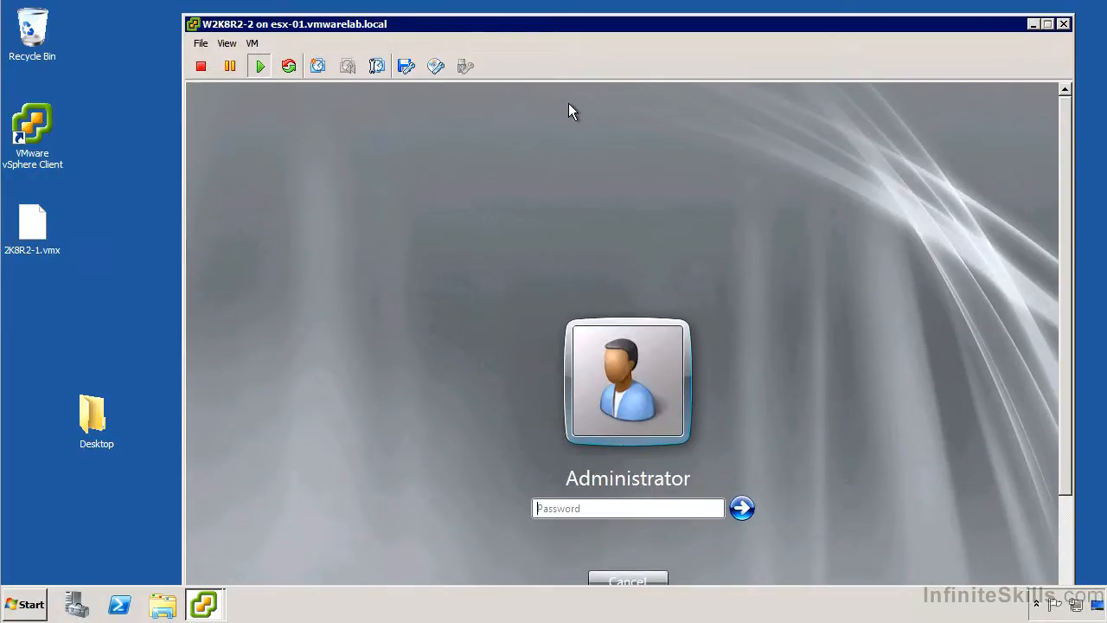
type("P@ssw0rd")
key("Return")
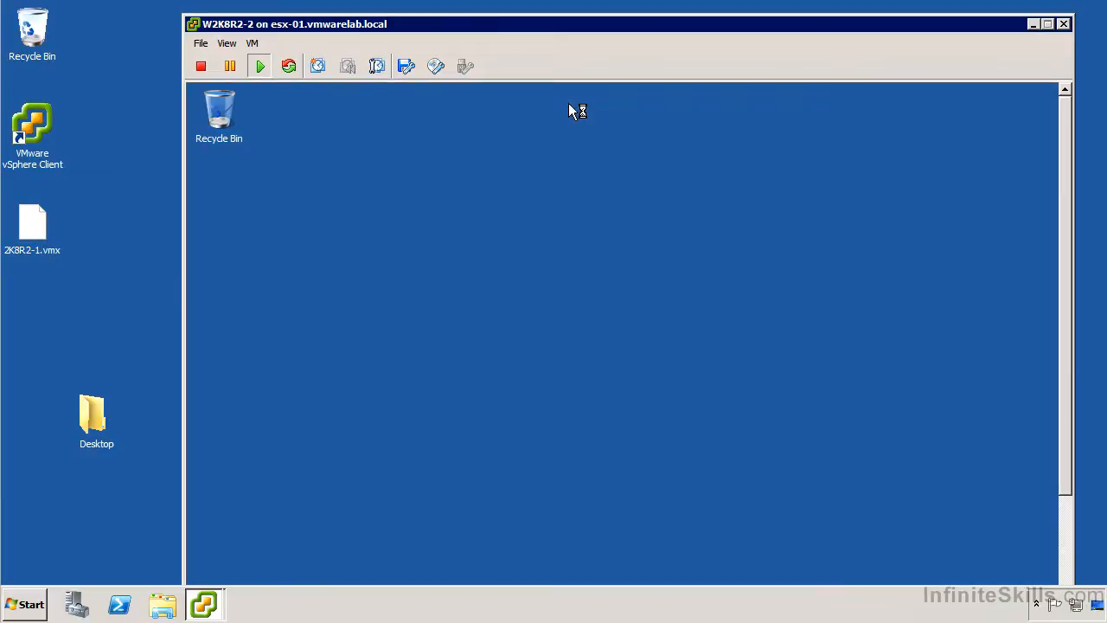
left_click(455, 307)
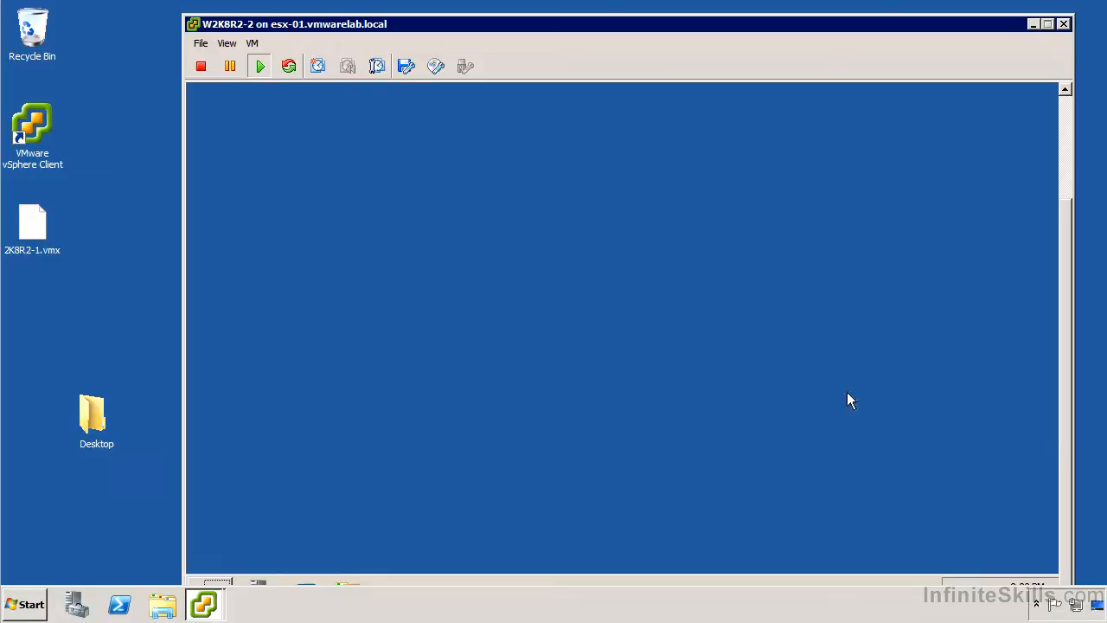
Expand Network adapters, Processors, Storage controllers and System devices in Device Manager.
left_click_drag(652, 32, 628, 20)
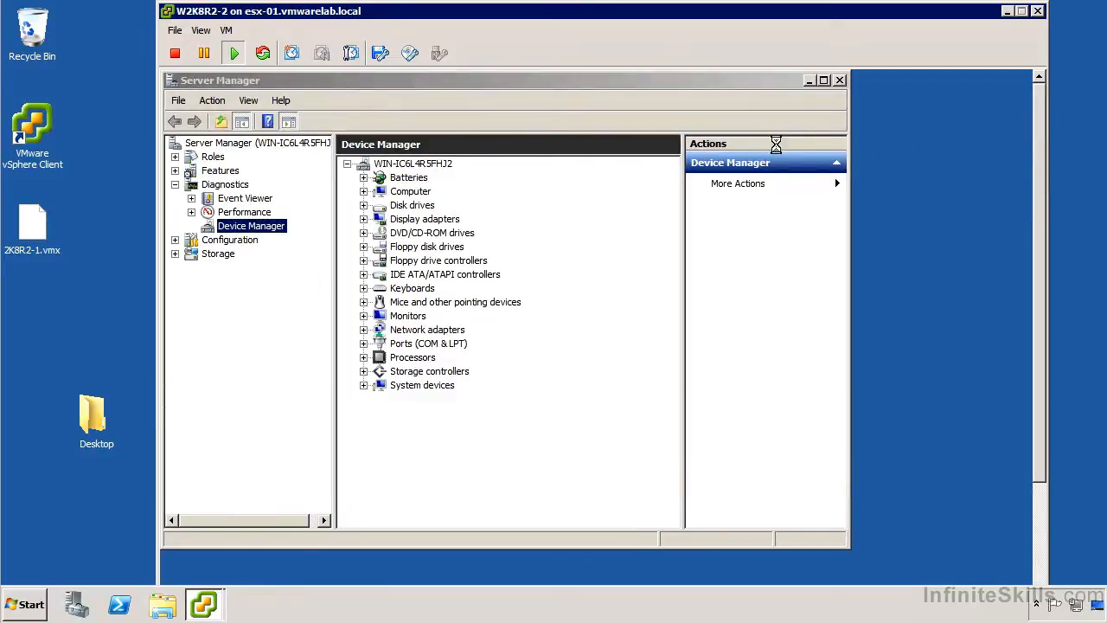
left_click(363, 330)
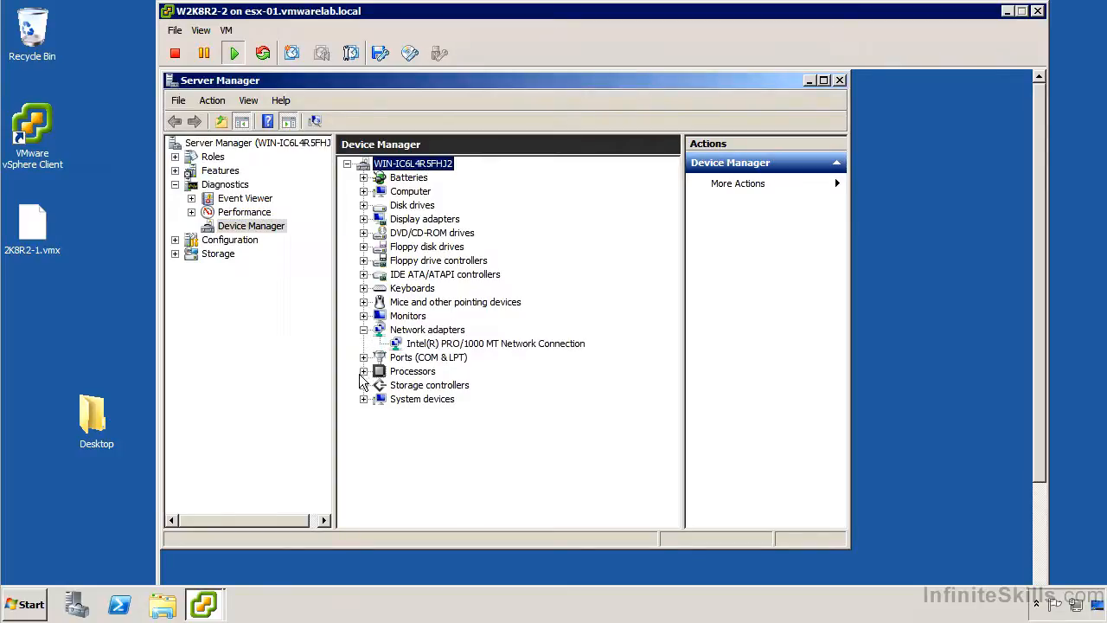
left_click(363, 371)
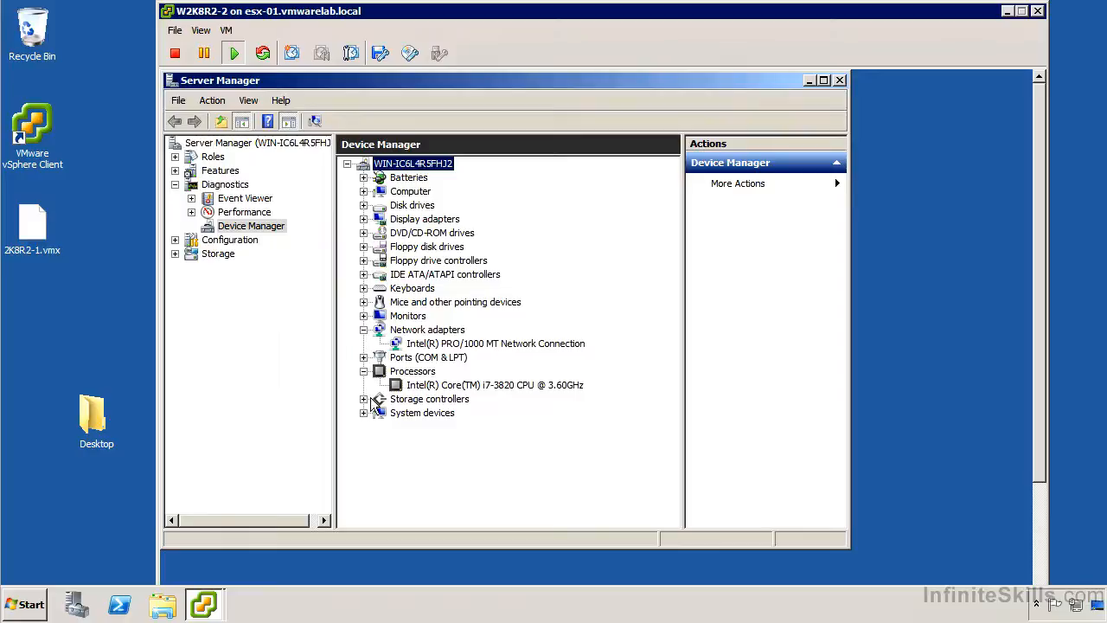
left_click(363, 400)
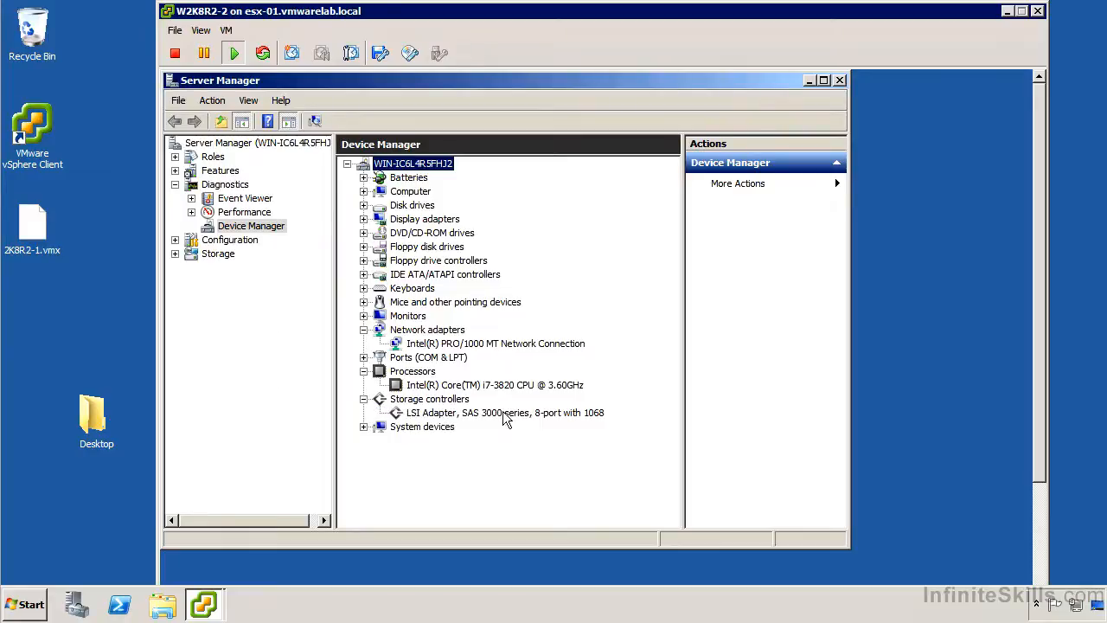
left_click(364, 426)
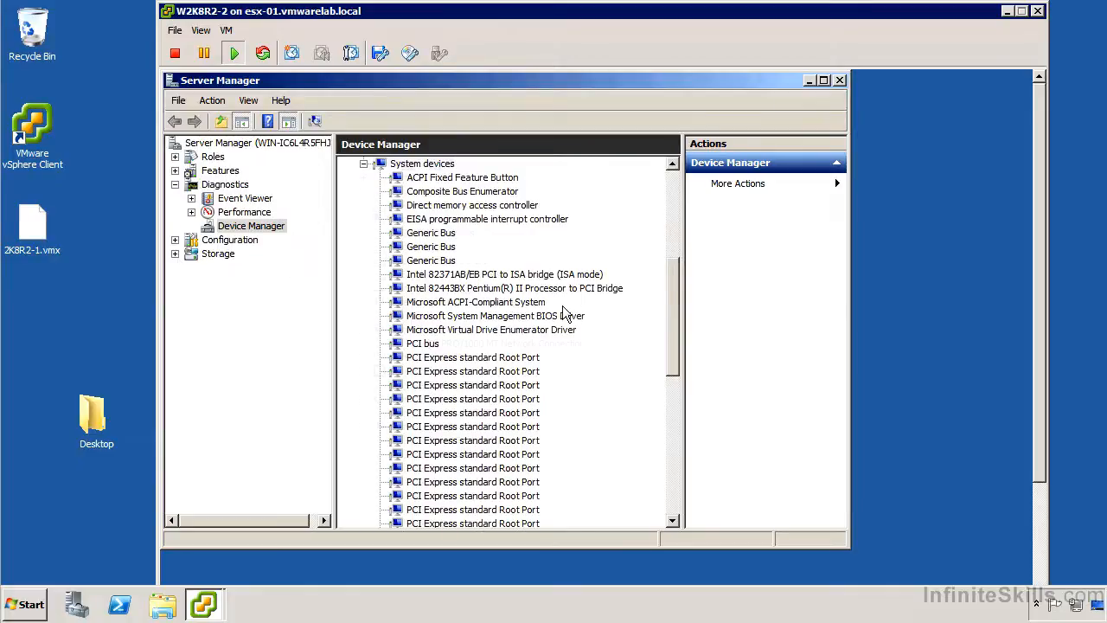
Show the Services list under Configuration in Server Manager.
scroll(565, 314, "up", 7)
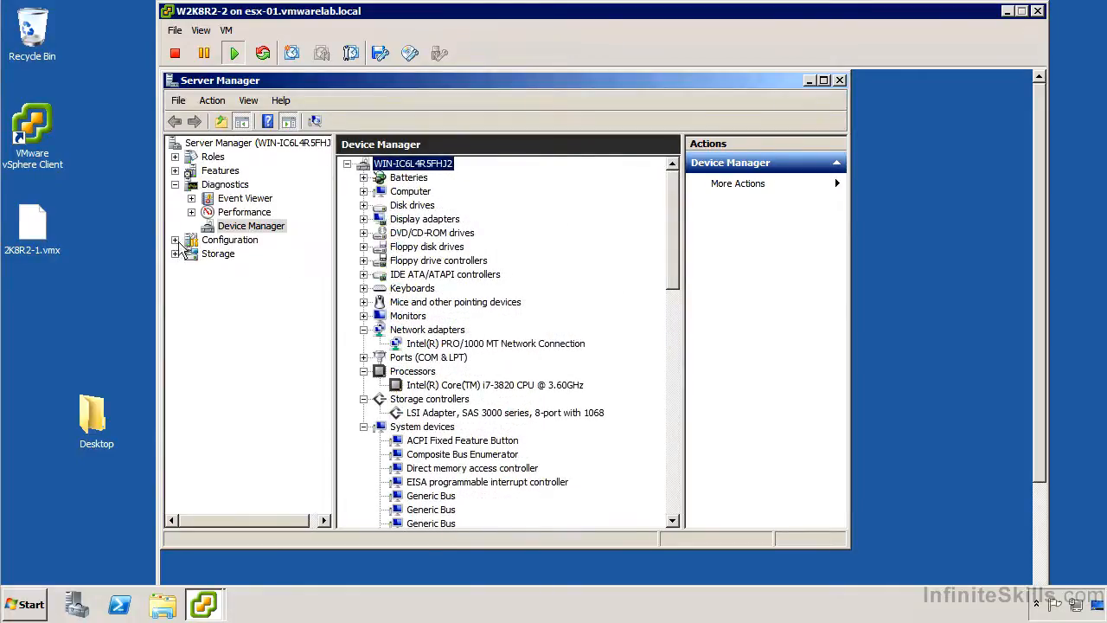
left_click(175, 239)
left_click(234, 284)
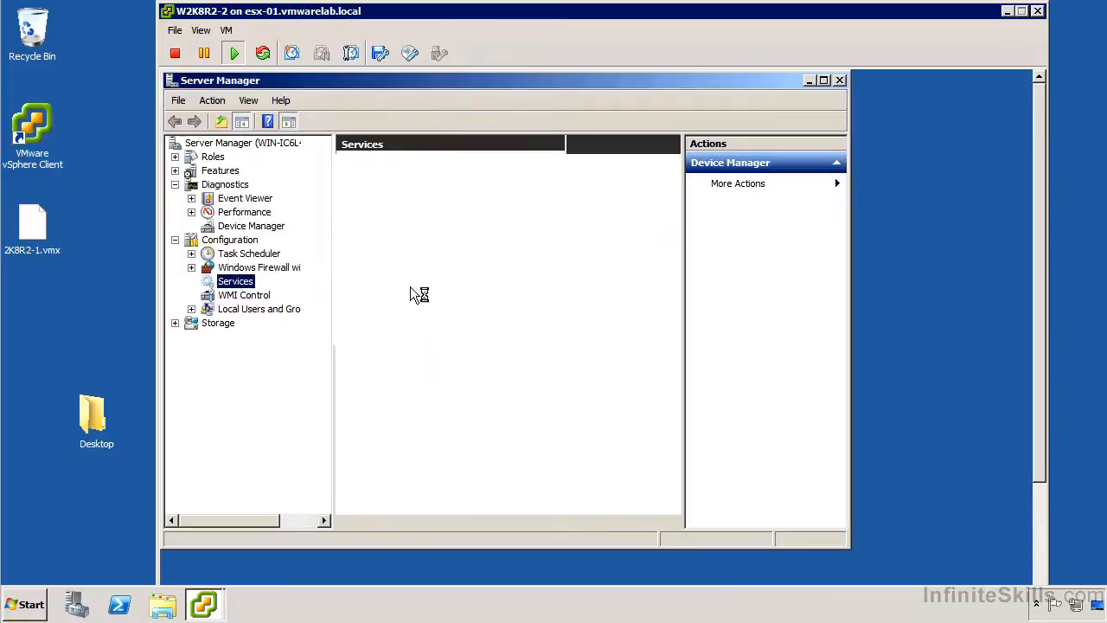
Maximize Server Manager and select the VMTools service at the bottom of the Services list.
left_click(823, 79)
left_click_drag(872, 216, 841, 488)
scroll(841, 489, "down", 2)
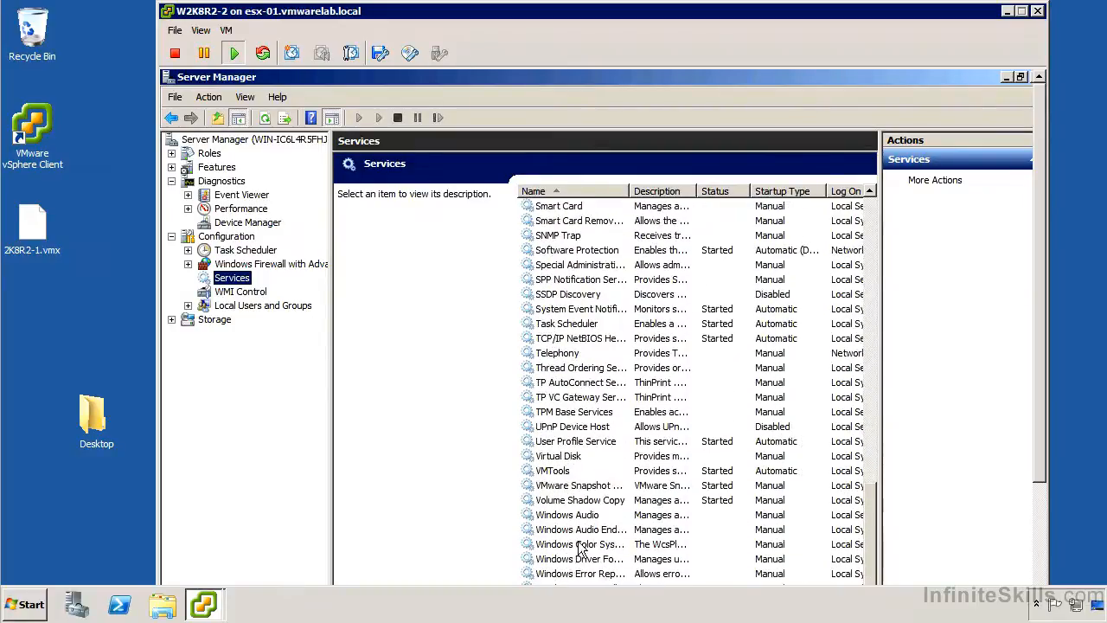
left_click(570, 471)
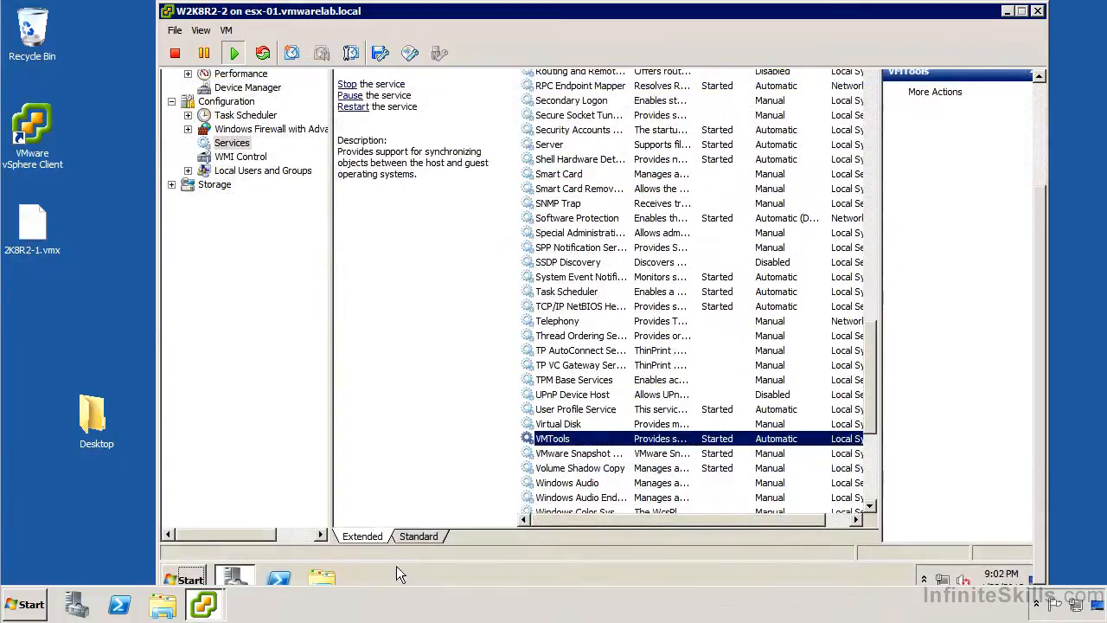
Review VMTools Recovery properties, keeping Restart the Service for subsequent failures, and cancel.
right_click(655, 437)
left_click(724, 403)
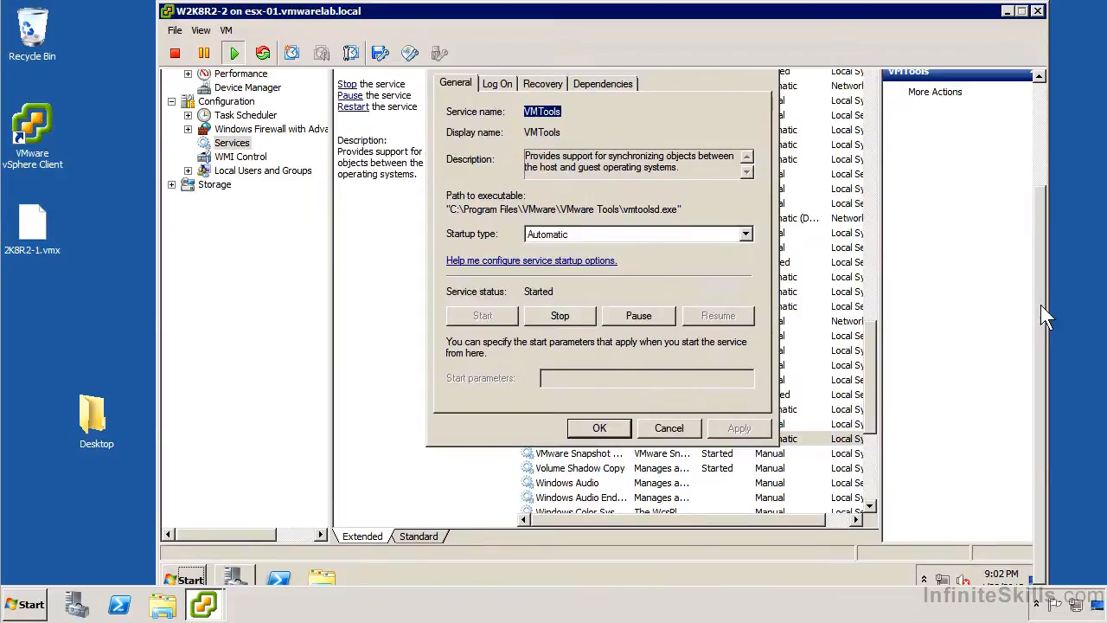
scroll(1041, 304, "up", 3)
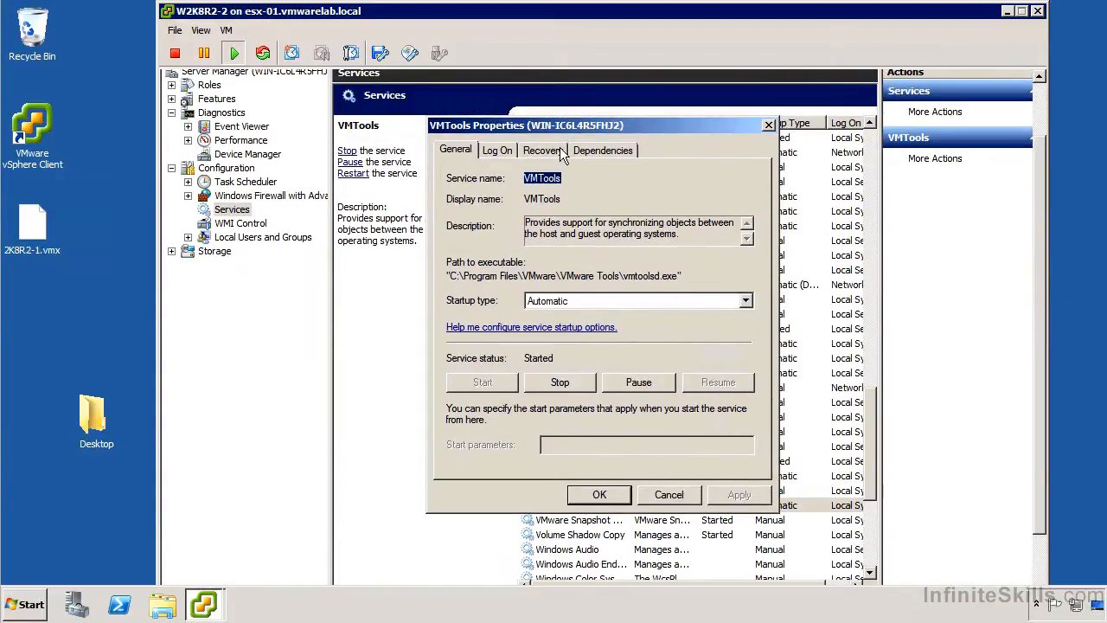
left_click(560, 152)
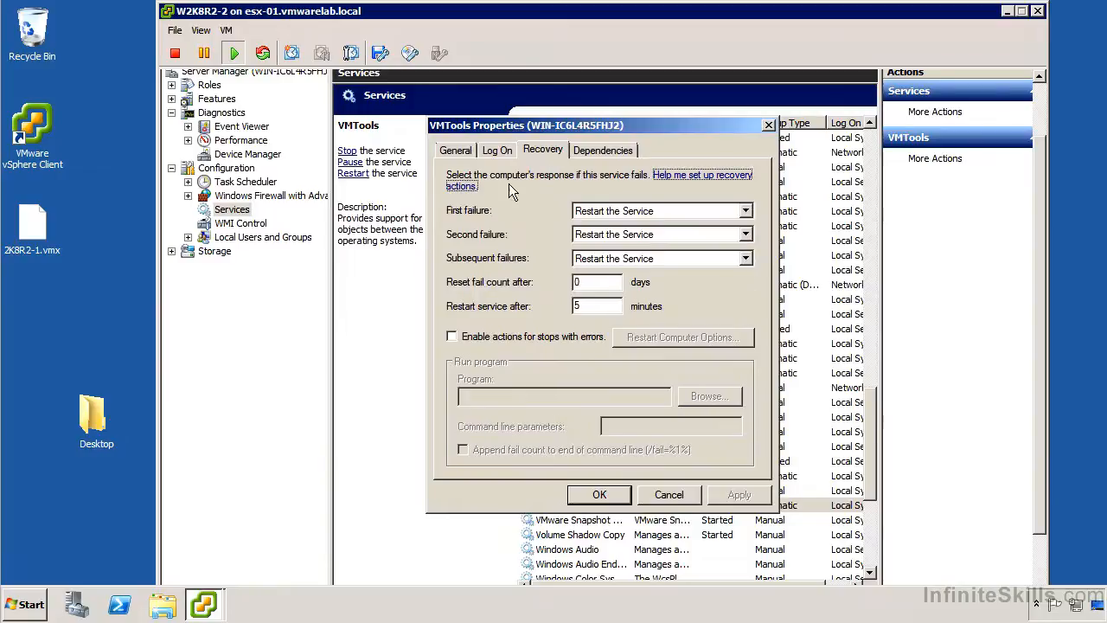
left_click(660, 260)
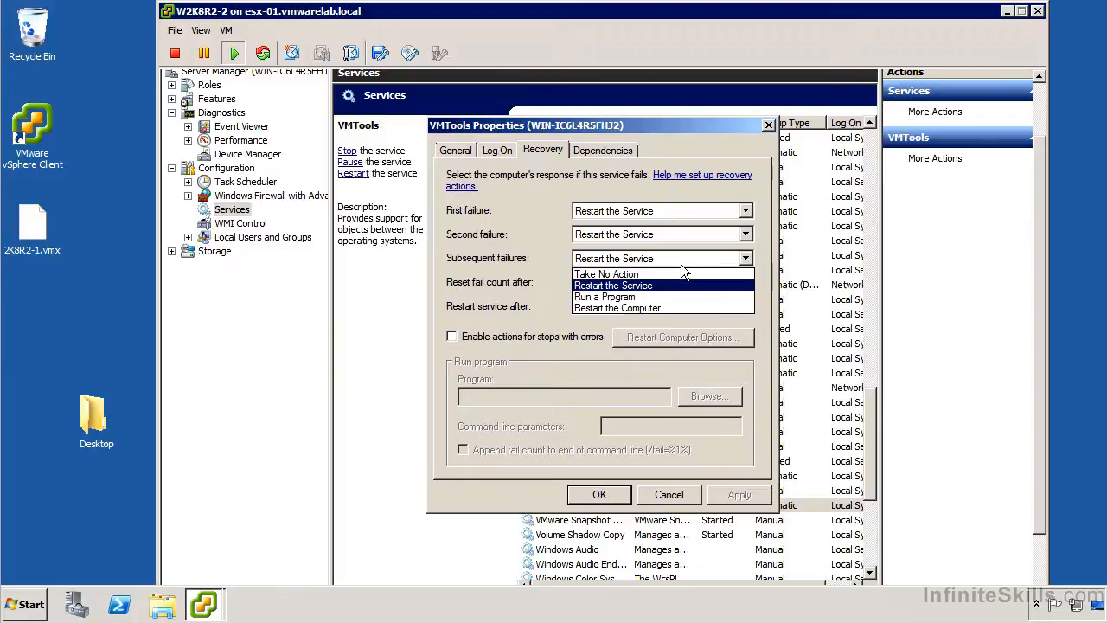
left_click(681, 265)
left_click(669, 494)
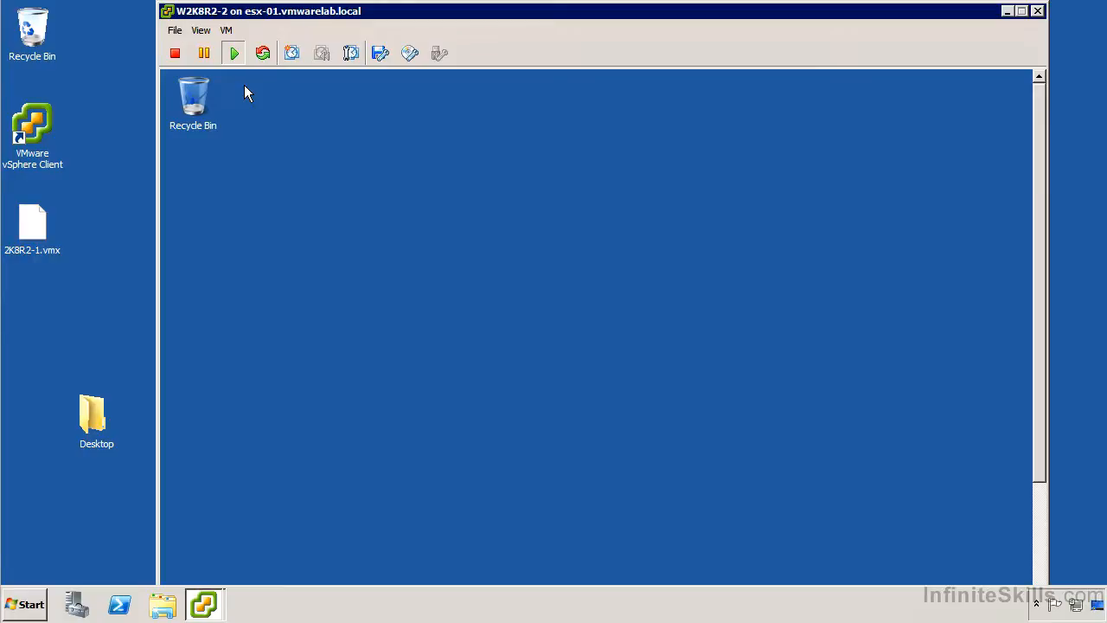
Switch the W2K8R2-2 console to full screen mode and confirm.
left_click(232, 30)
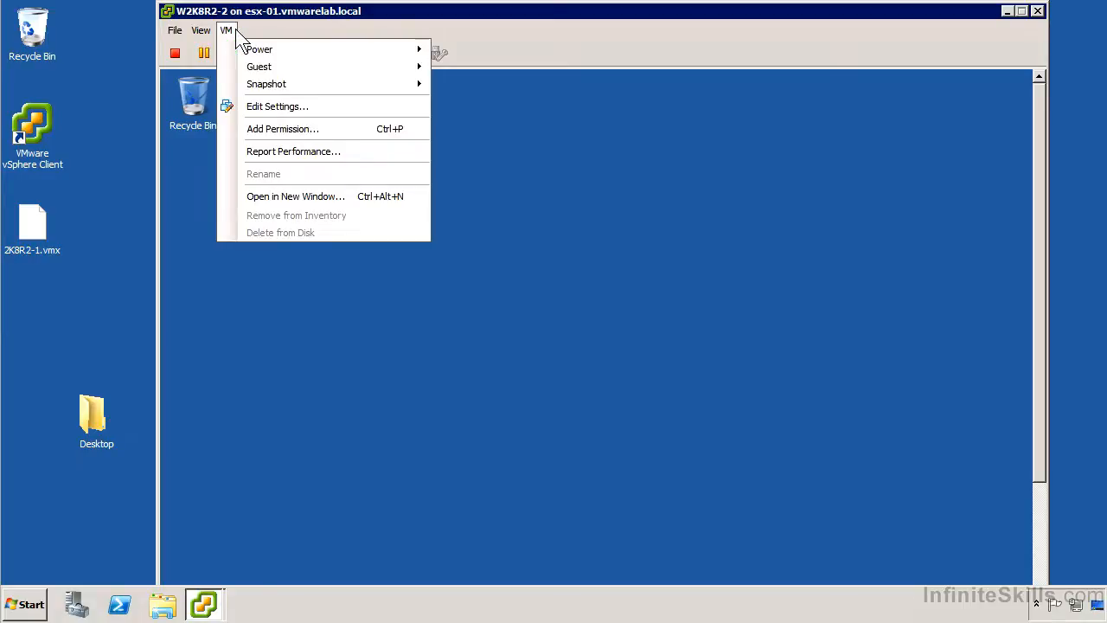
left_click(201, 32)
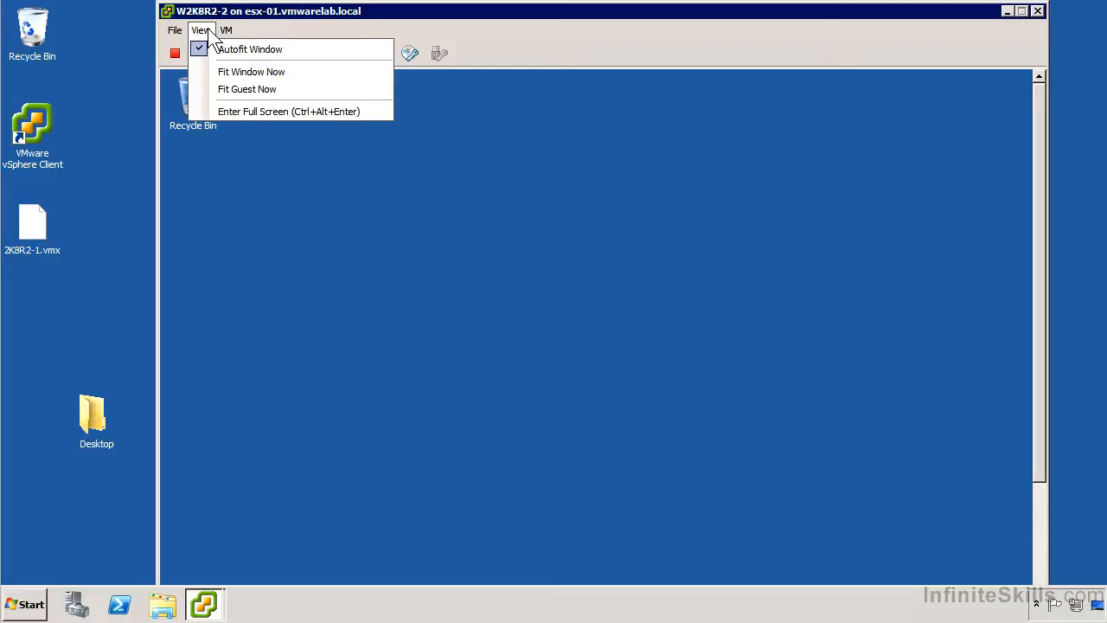
left_click(233, 112)
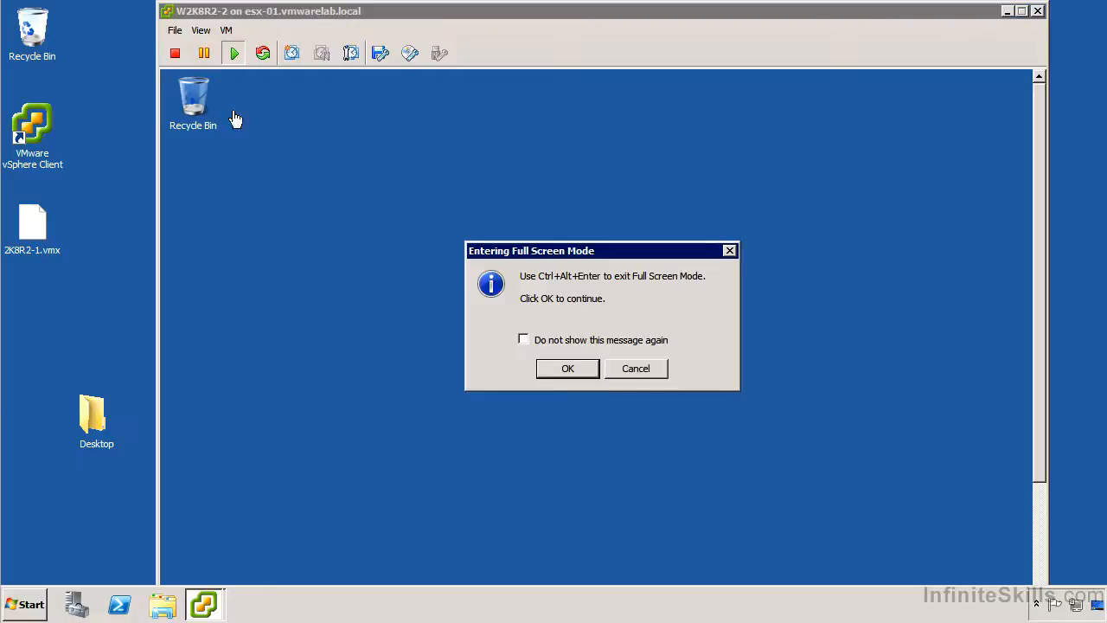
left_click(565, 369)
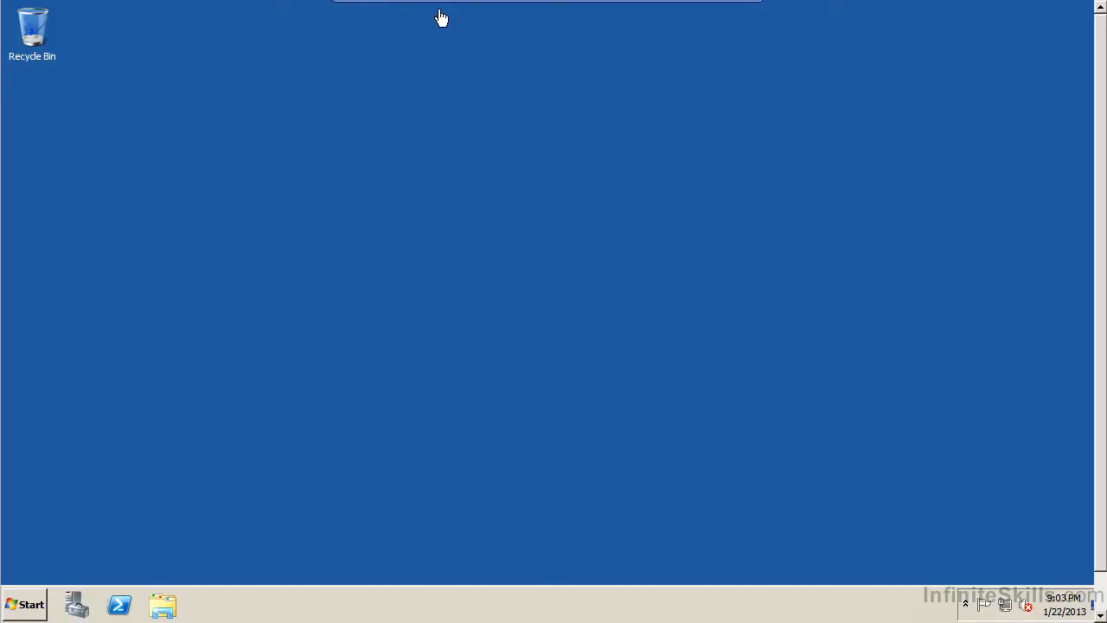
Check the guest's hidden tray icons, then open Customize notification icons from the taskbar clock.
mouse_move(455, 12)
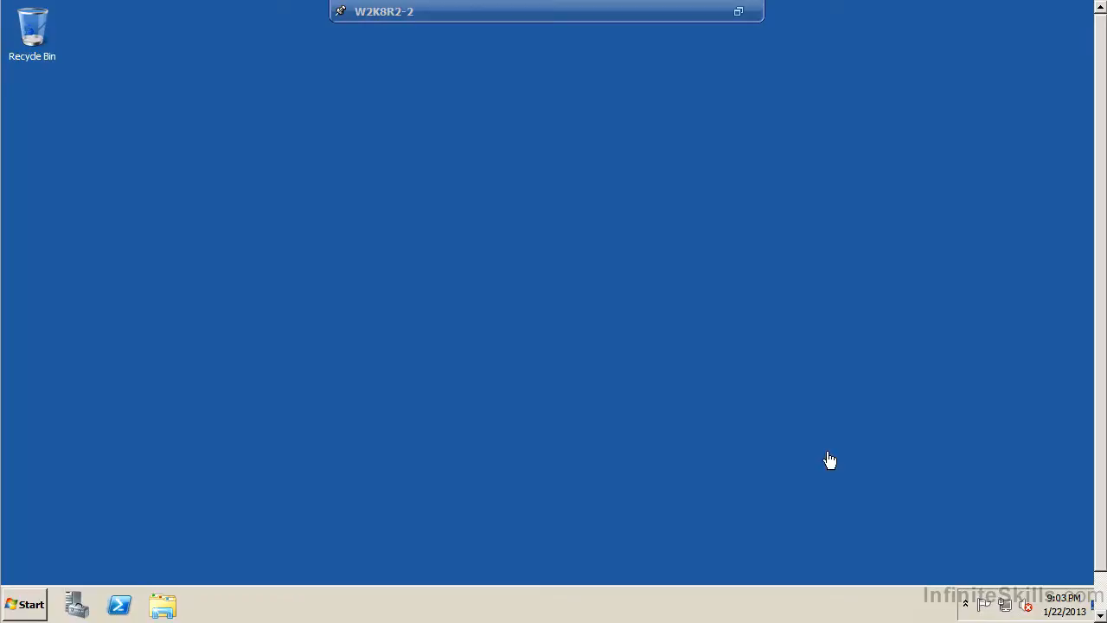
left_click(966, 606)
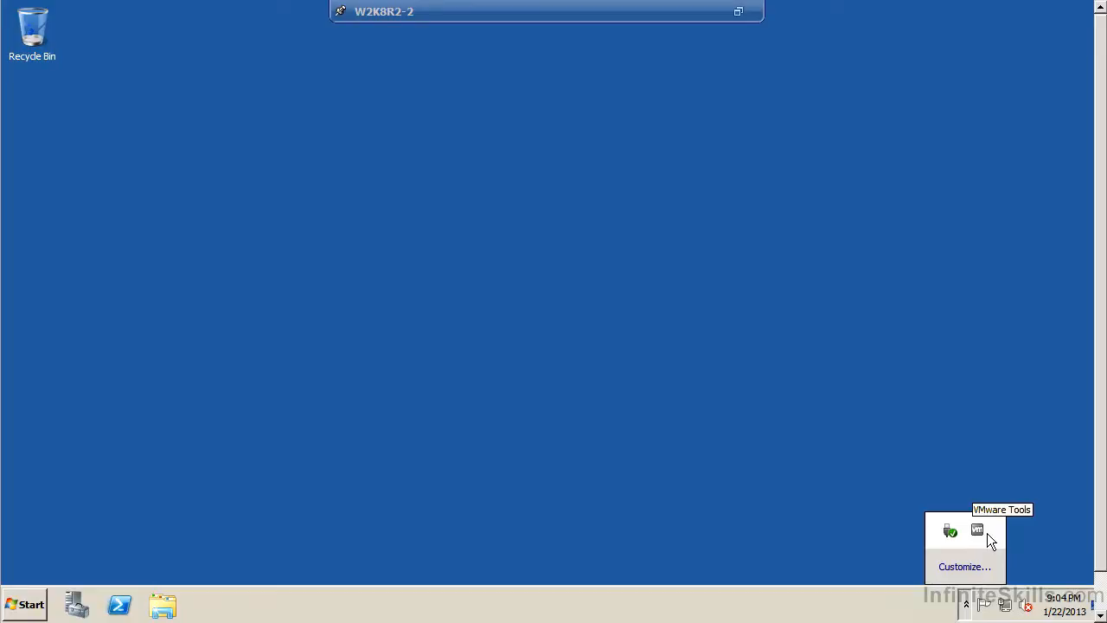
left_click(1038, 610)
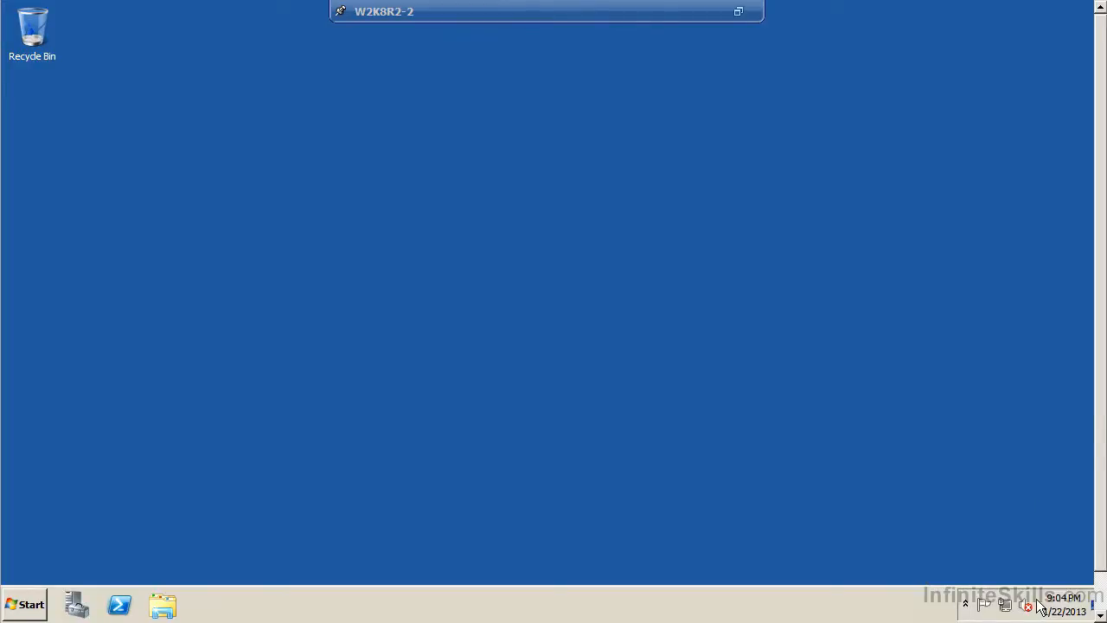
right_click(1038, 601)
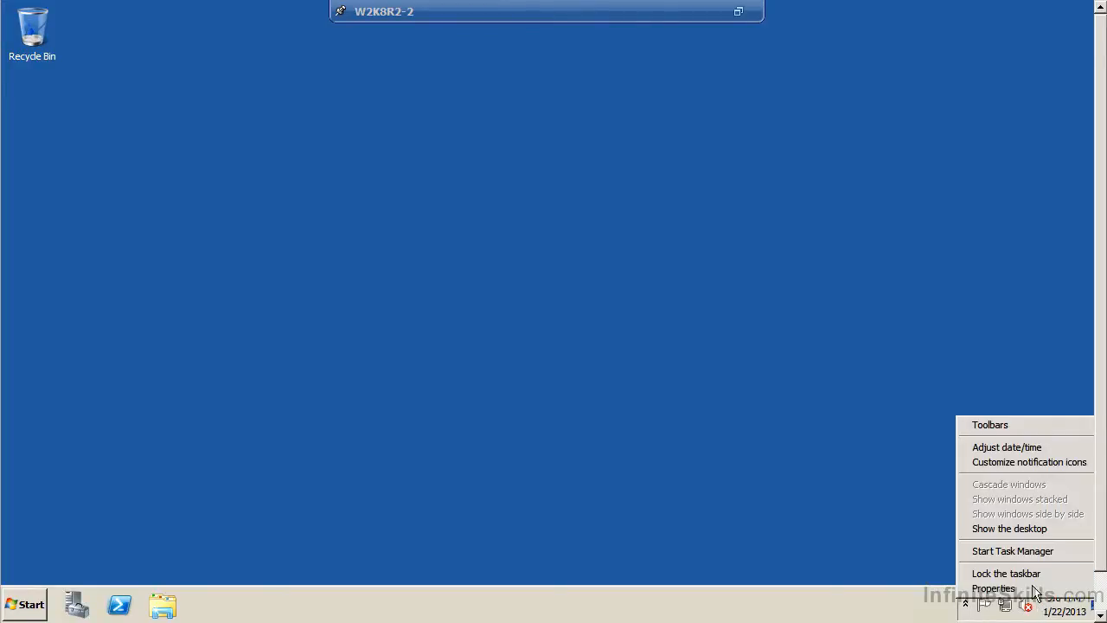
left_click(1018, 464)
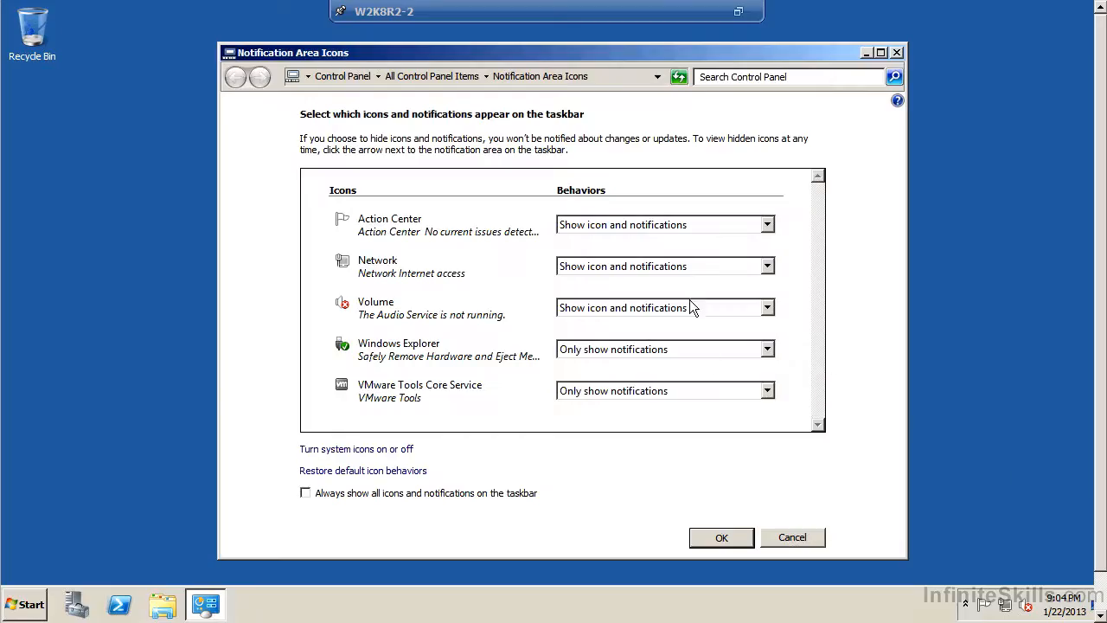
Set Action Center and Volume to Hide icon and notifications.
left_click(612, 224)
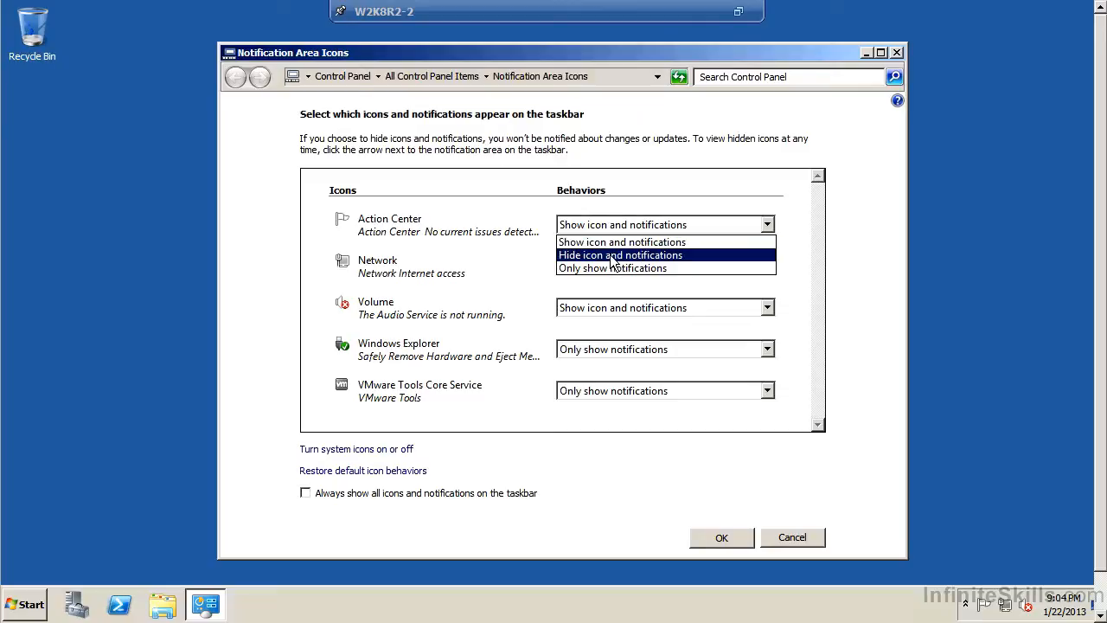
left_click(614, 257)
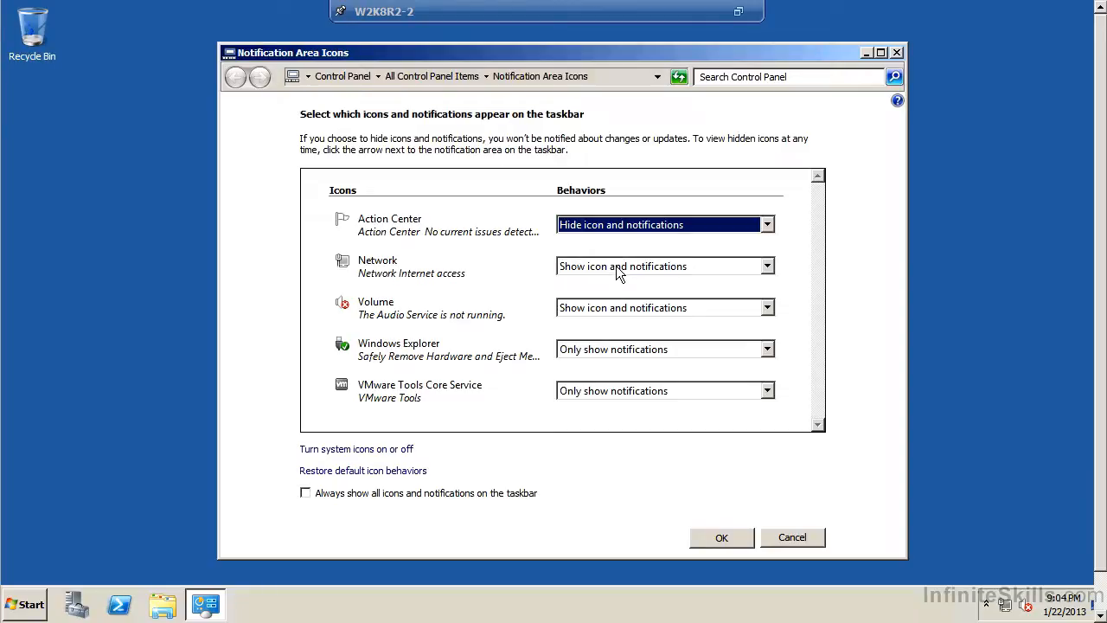
left_click(605, 309)
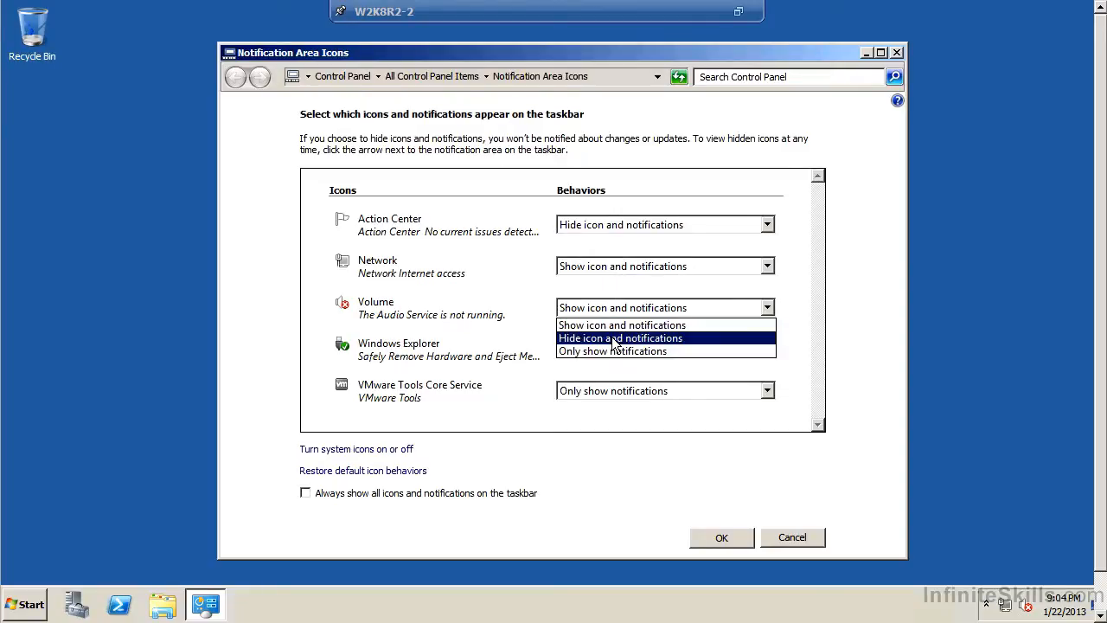
left_click(614, 338)
Set VMware Tools Core Service and Windows Explorer to Show icon and notifications, then open System Icons.
left_click(597, 391)
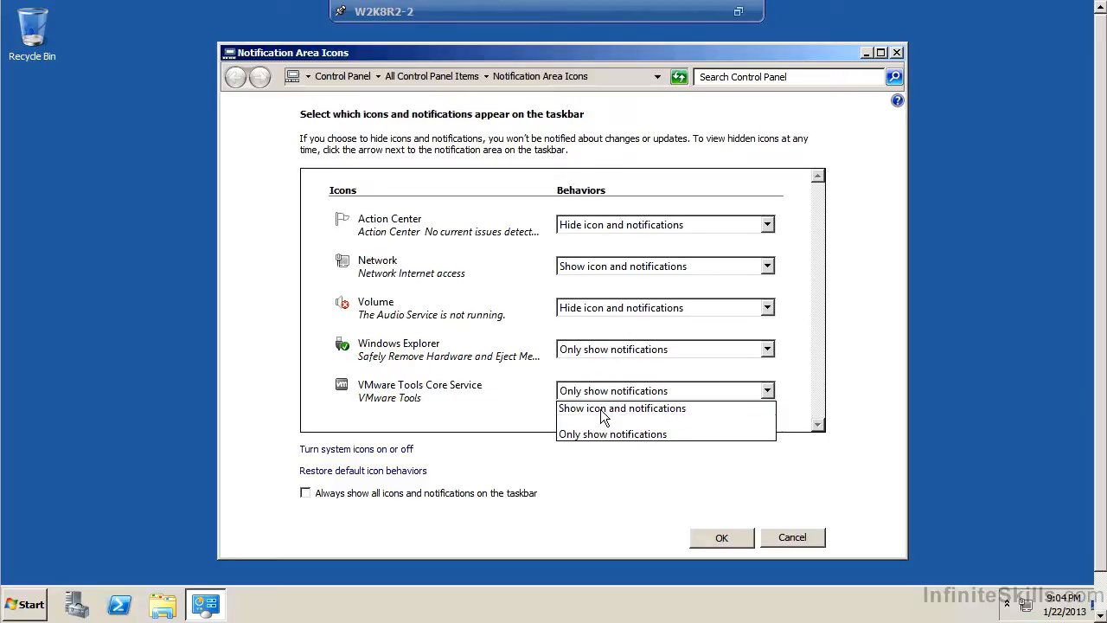
left_click(604, 408)
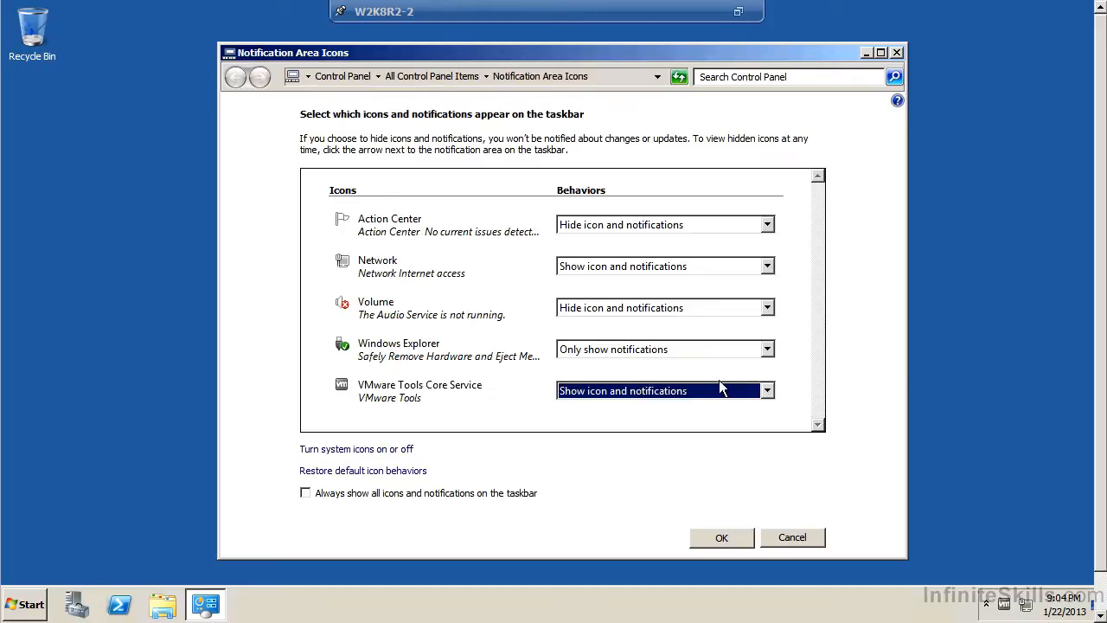
left_click(595, 351)
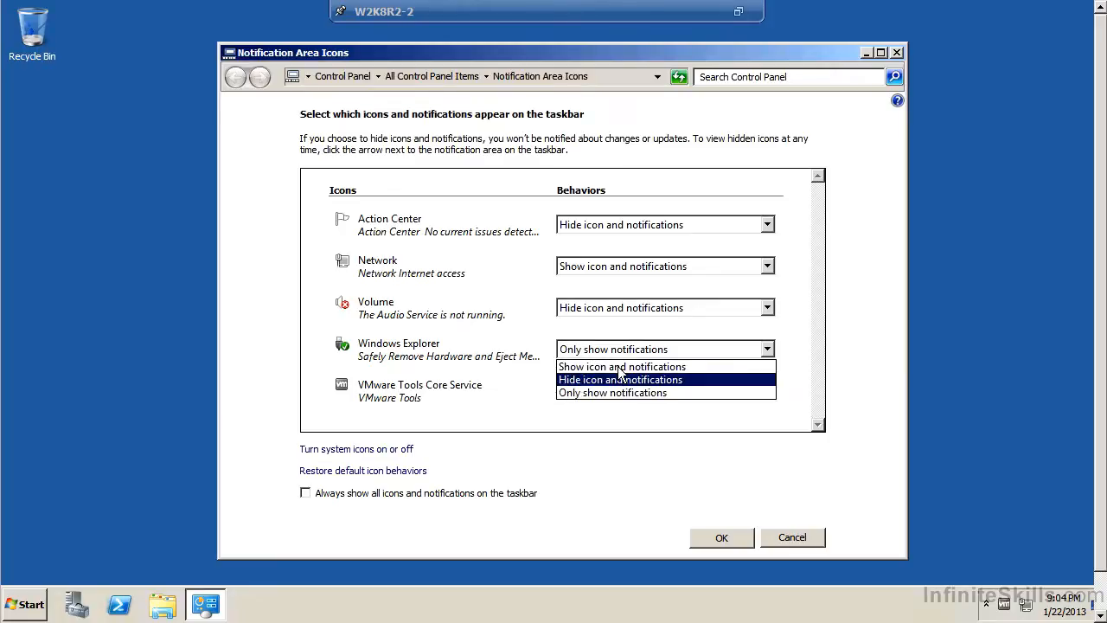
left_click(621, 369)
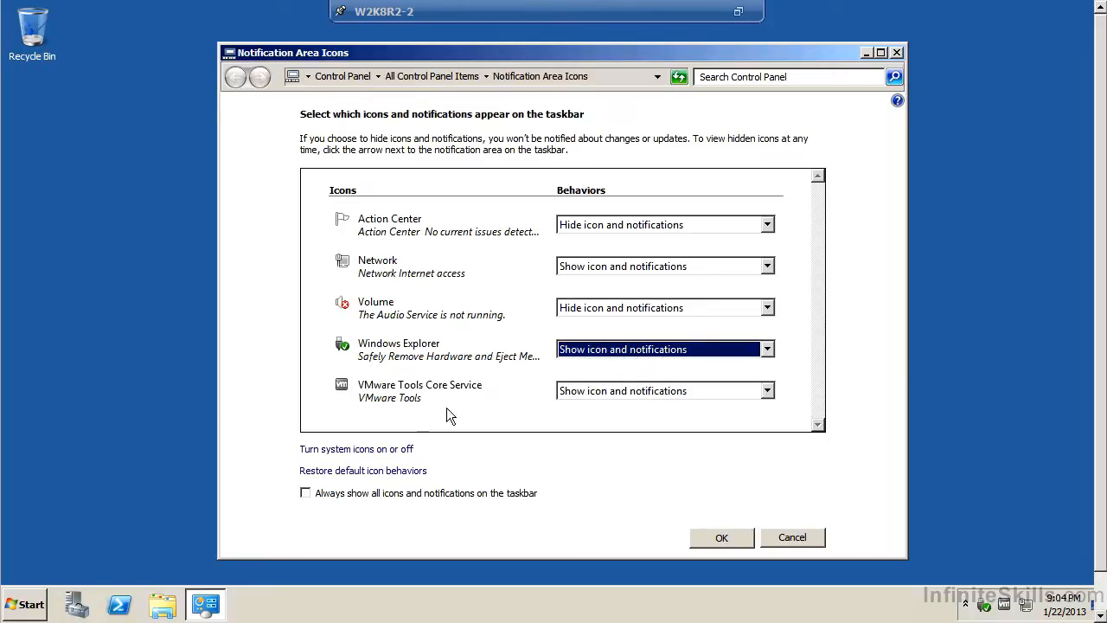
left_click(359, 449)
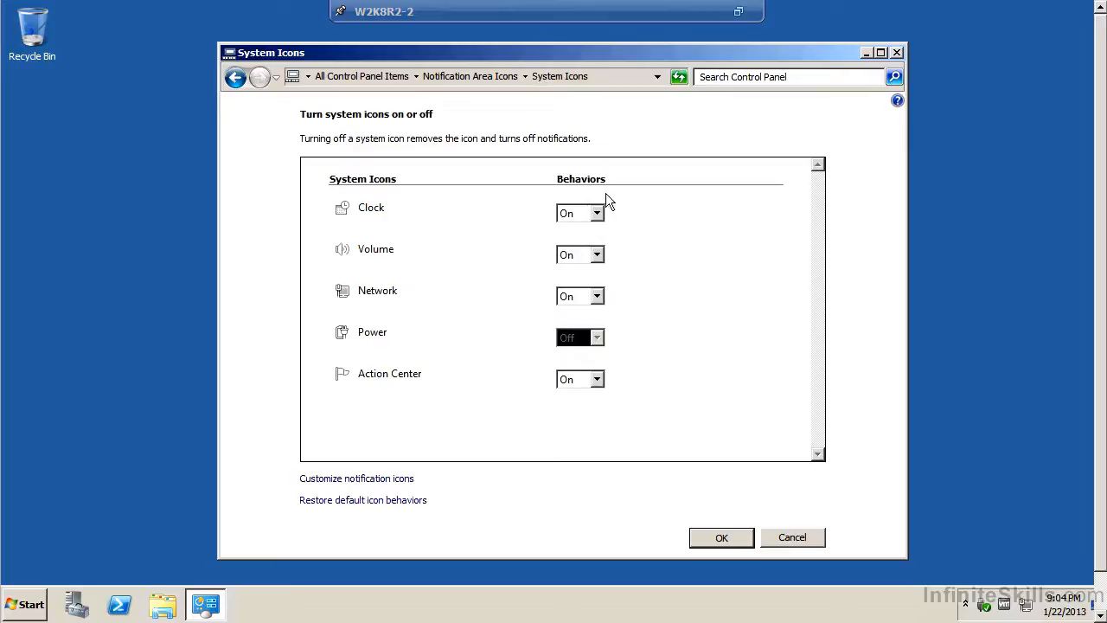
Turn the Clock system icon off and confirm both the System Icons and Notification Area Icons settings.
left_click(584, 214)
left_click(573, 247)
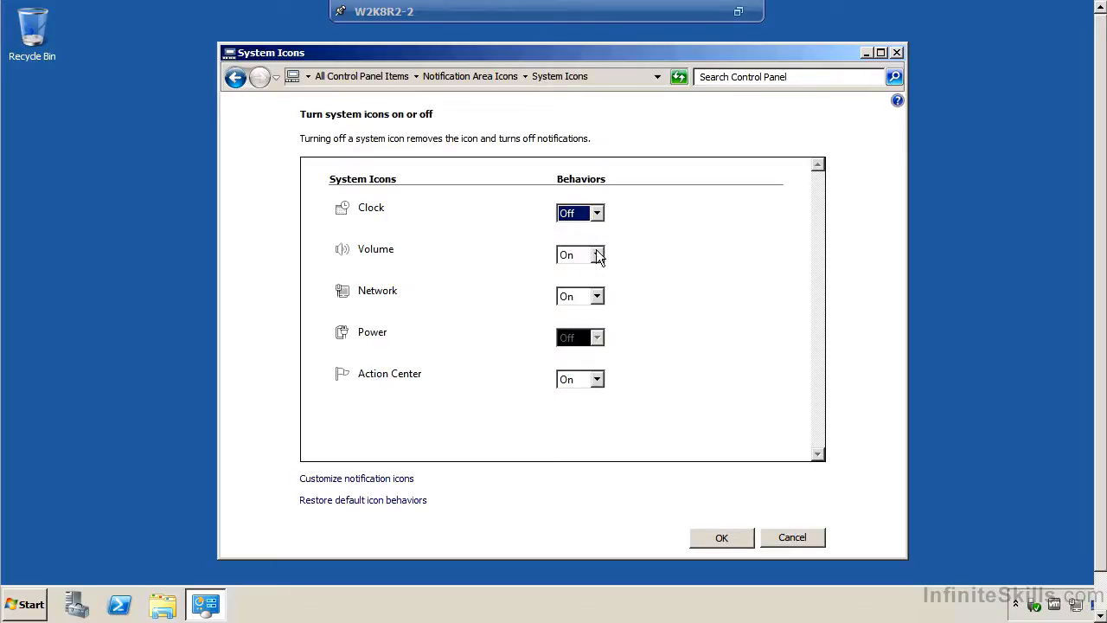
left_click(744, 538)
left_click(744, 538)
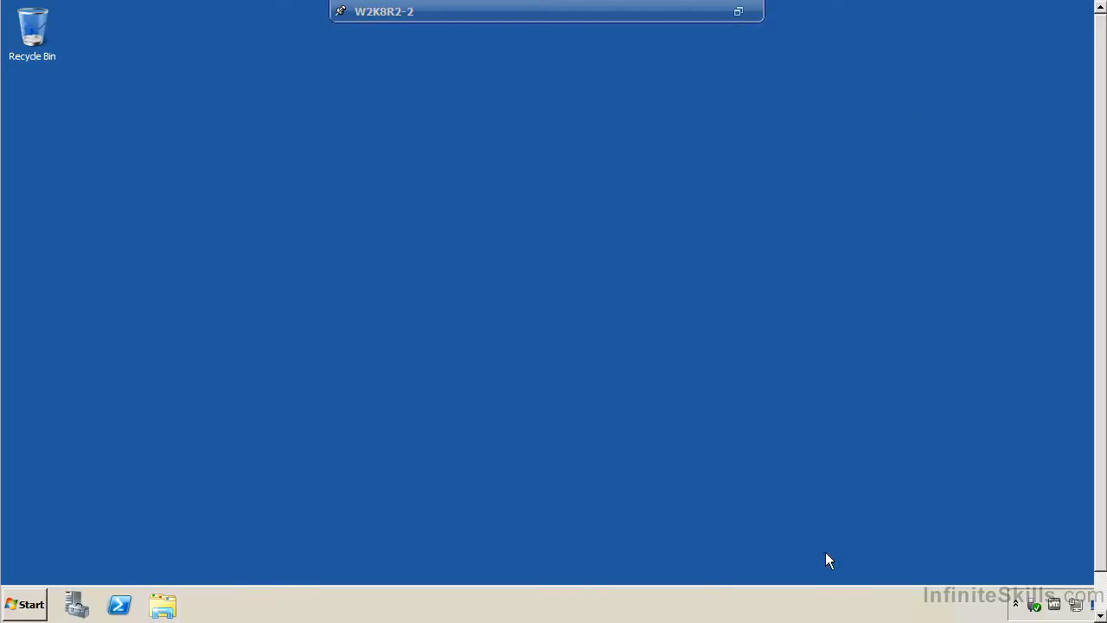
right_click(1054, 605)
left_click(1062, 561)
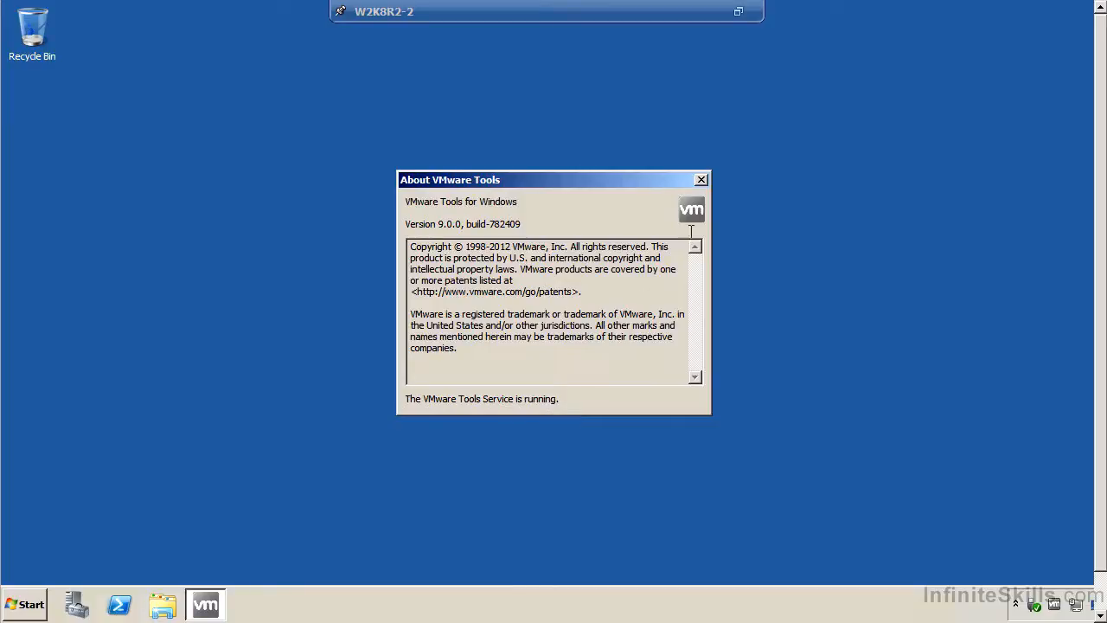
left_click(701, 182)
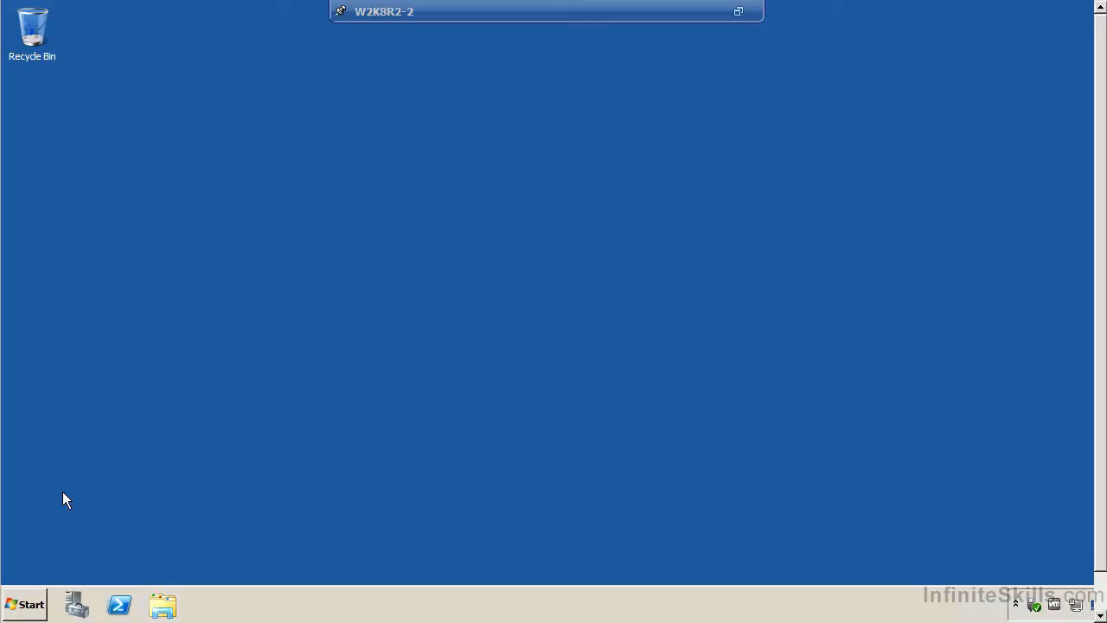
Log off the W2K8R2-2 guest, exit full screen, and close its console window.
left_click(24, 603)
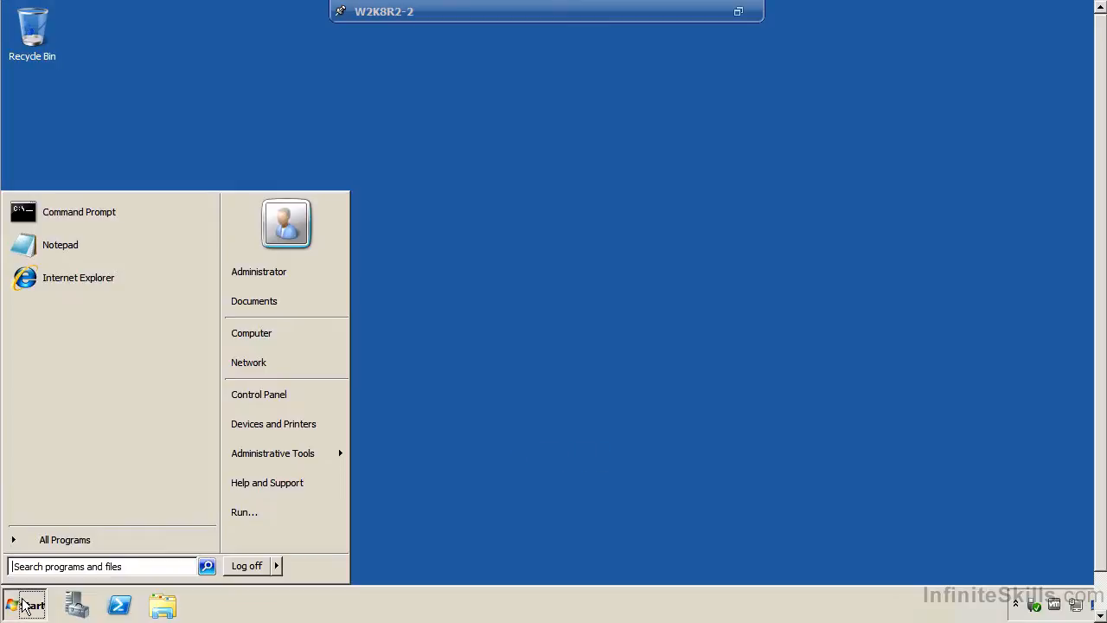
left_click(264, 565)
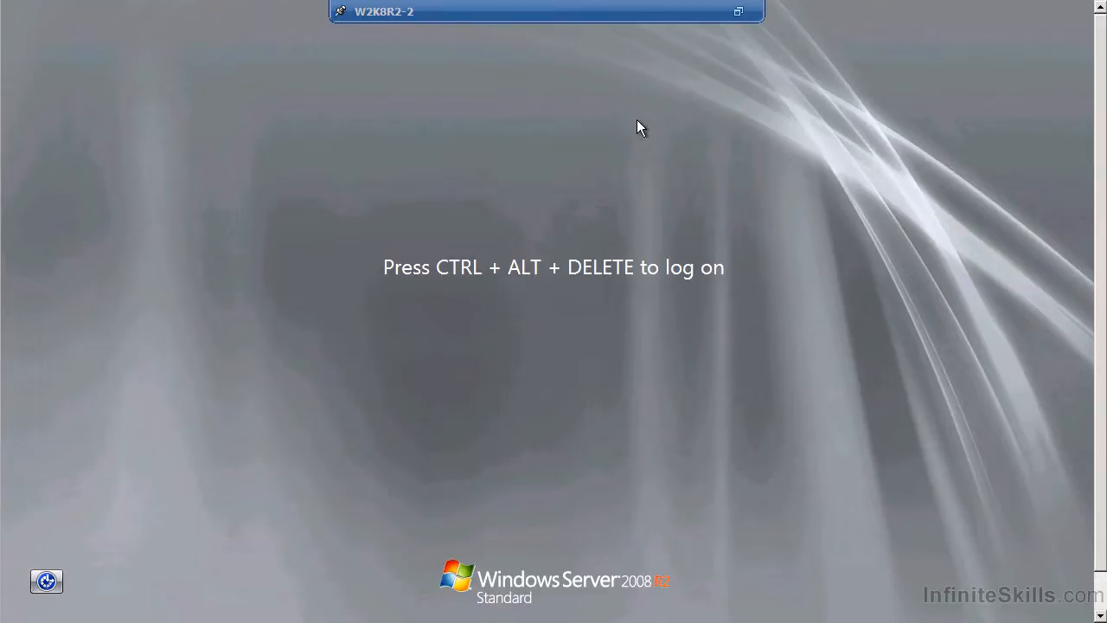
key("ctrl+alt+Return")
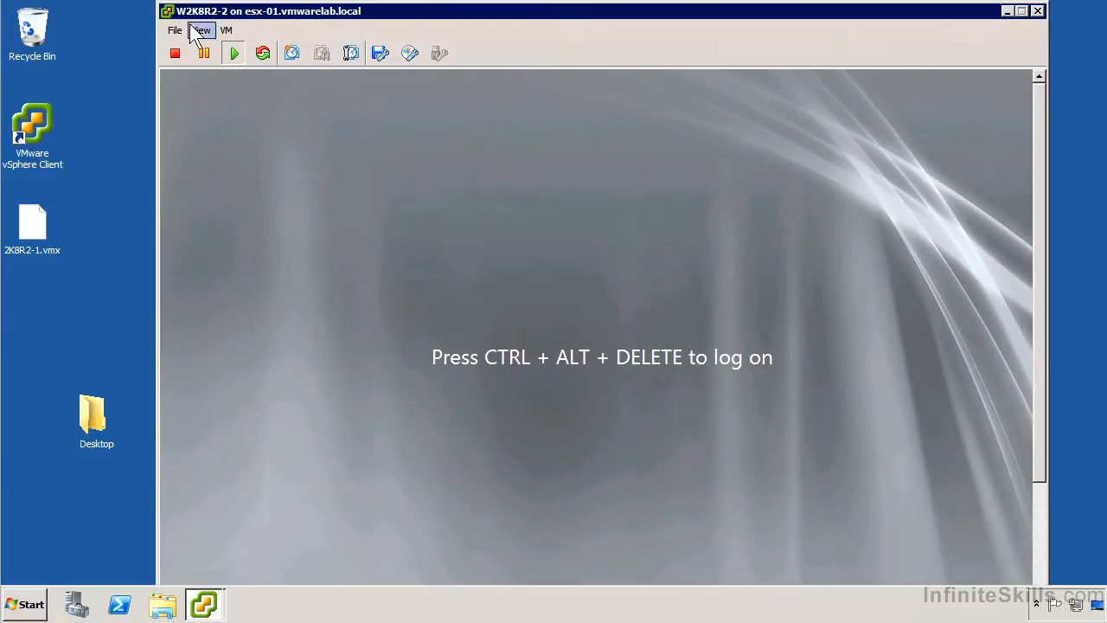
double_click(172, 11)
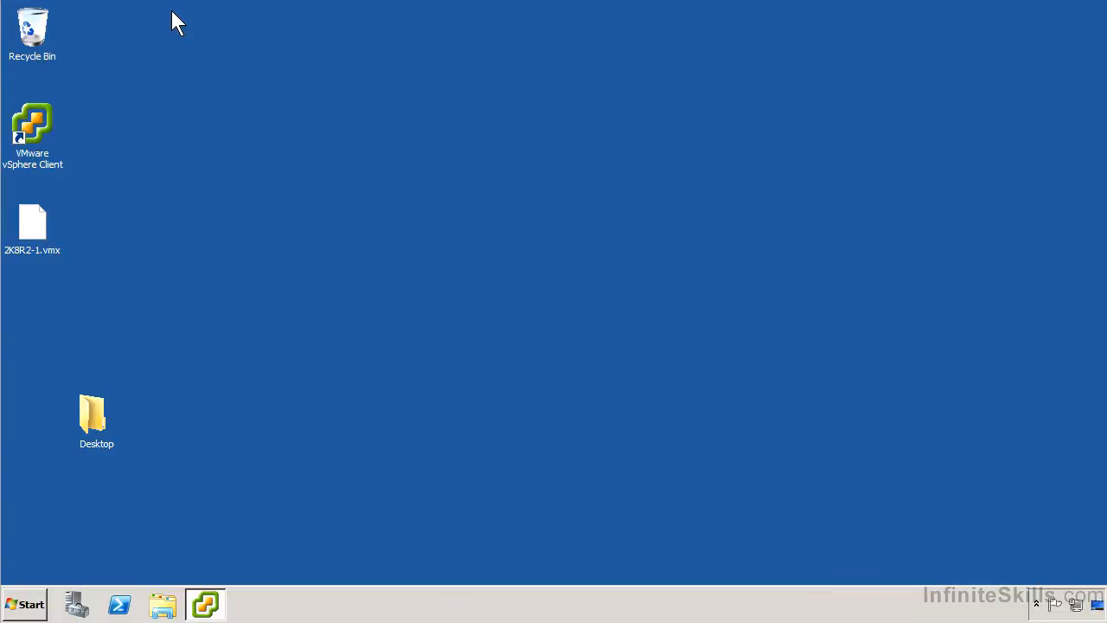